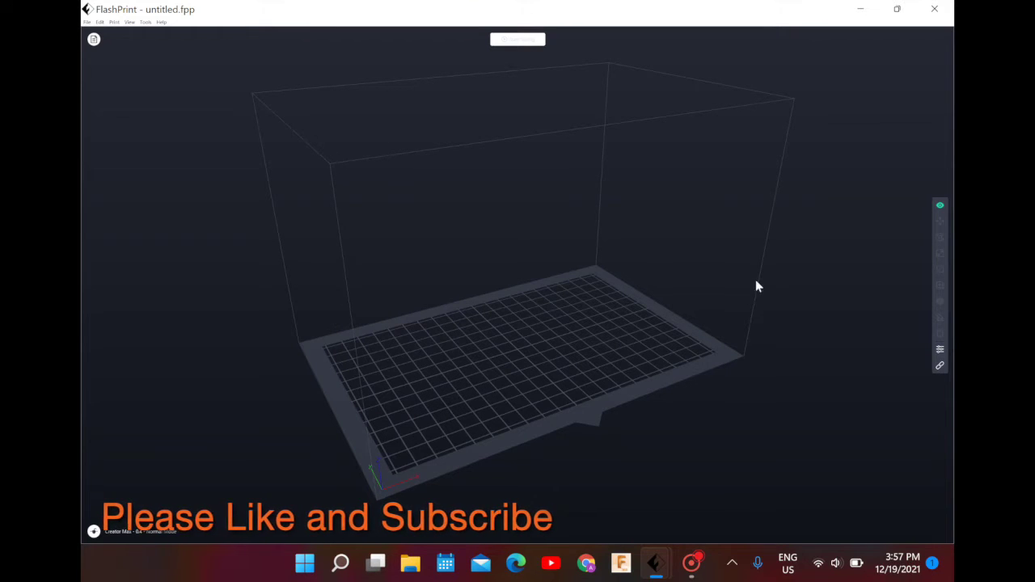
Step: Show the empty Model List and bring up the file-loading dialog
{"action": "left_click", "coordinate": [94, 39]}
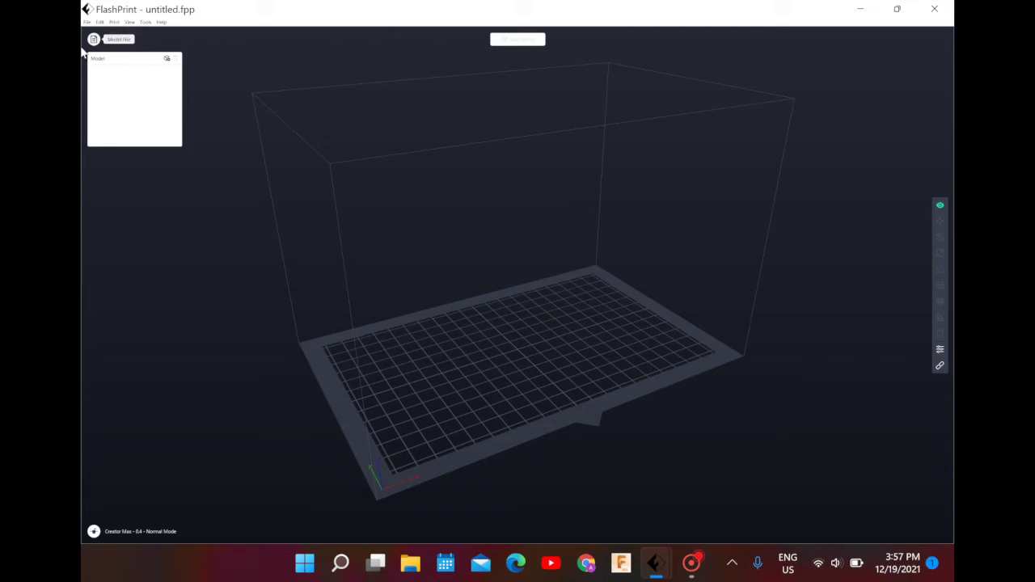
{"action": "left_click", "coordinate": [168, 60]}
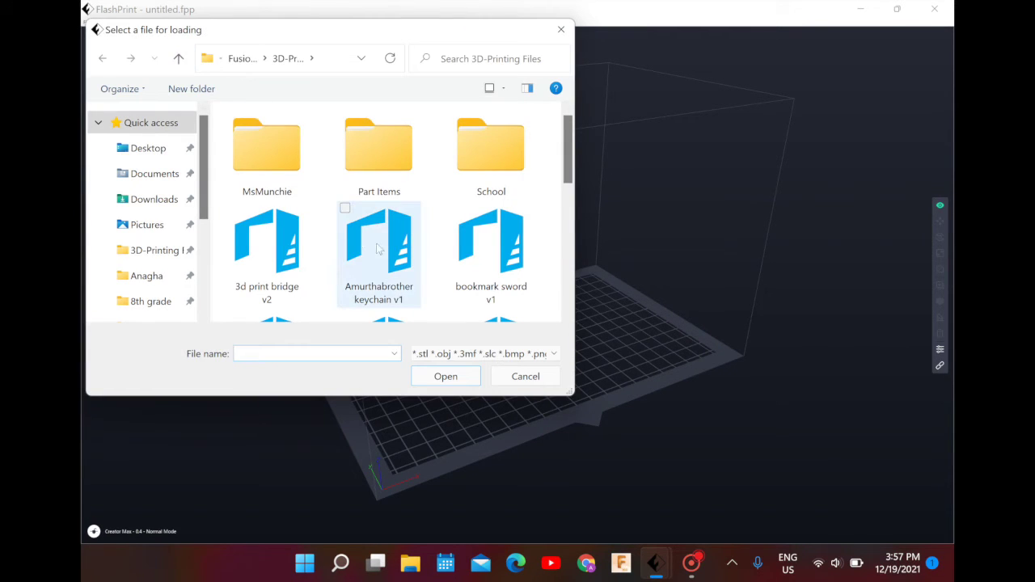
Step: Load the Snowman PrintOut v2 file from 3D-Printing Files onto the build plate
{"action": "scroll", "coordinate": [399, 250], "scroll_direction": "down", "scroll_amount": 1}
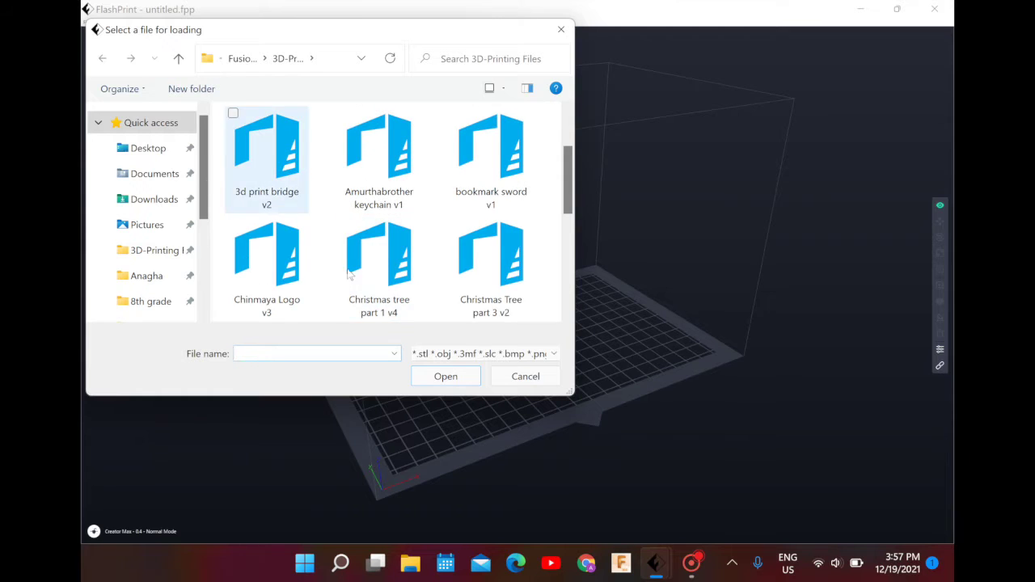
{"action": "scroll", "coordinate": [410, 259], "scroll_direction": "down", "scroll_amount": 1}
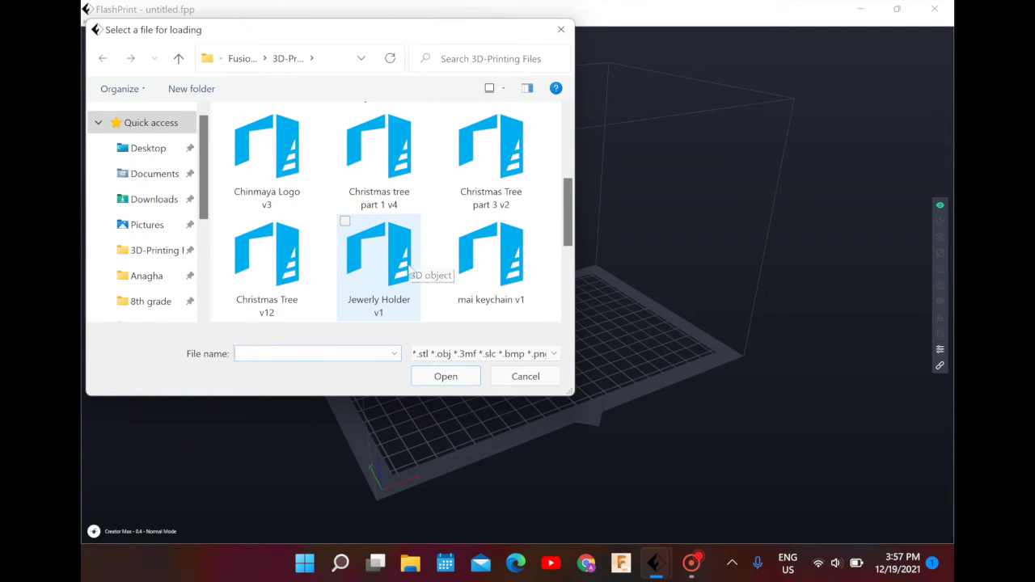
{"action": "scroll", "coordinate": [415, 263], "scroll_direction": "down", "scroll_amount": 1}
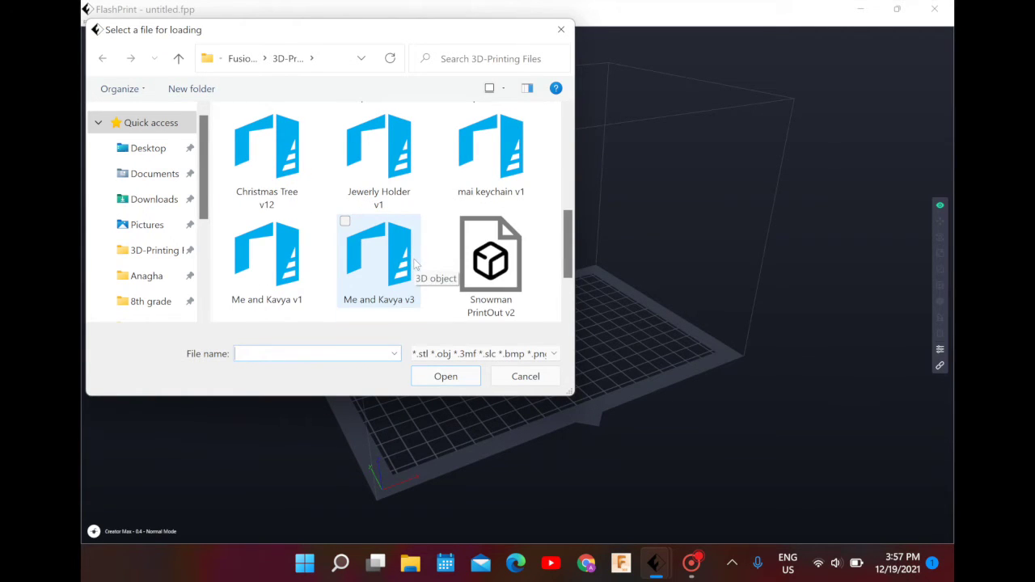
{"action": "left_click", "coordinate": [507, 286]}
{"action": "left_click", "coordinate": [446, 377]}
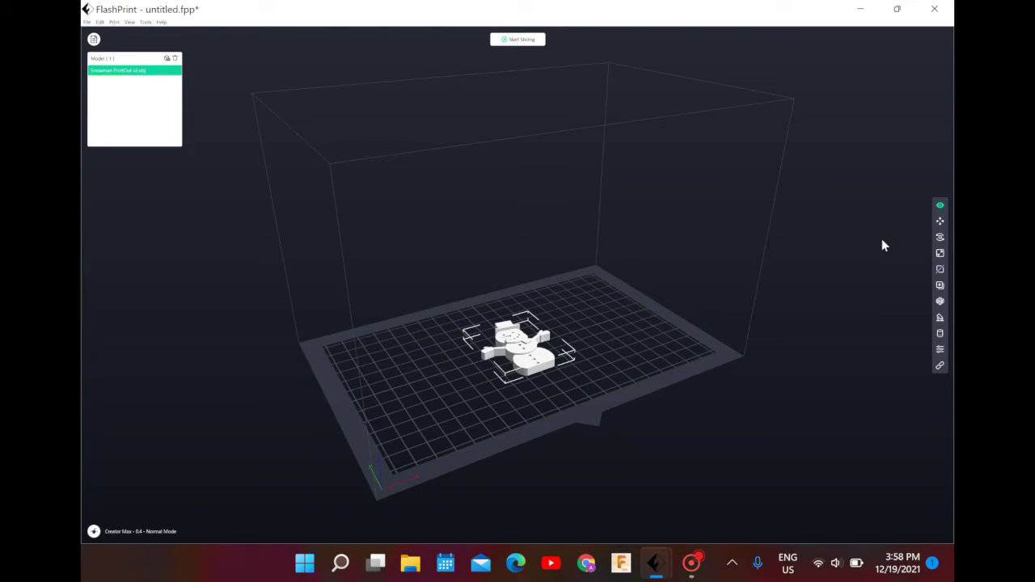
Step: Place the snowman flat near the plate's right edge at X 80.5, Y −37.12, Z 0 mm
{"action": "left_click", "coordinate": [941, 222]}
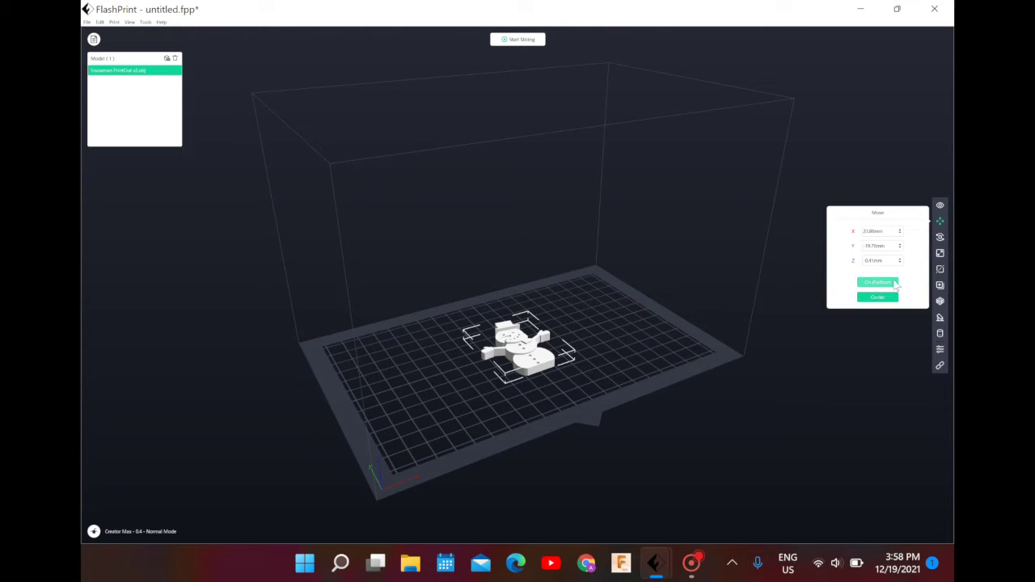
{"action": "left_click", "coordinate": [885, 284]}
{"action": "left_click_drag", "start_coordinate": [516, 345], "coordinate": [686, 343]}
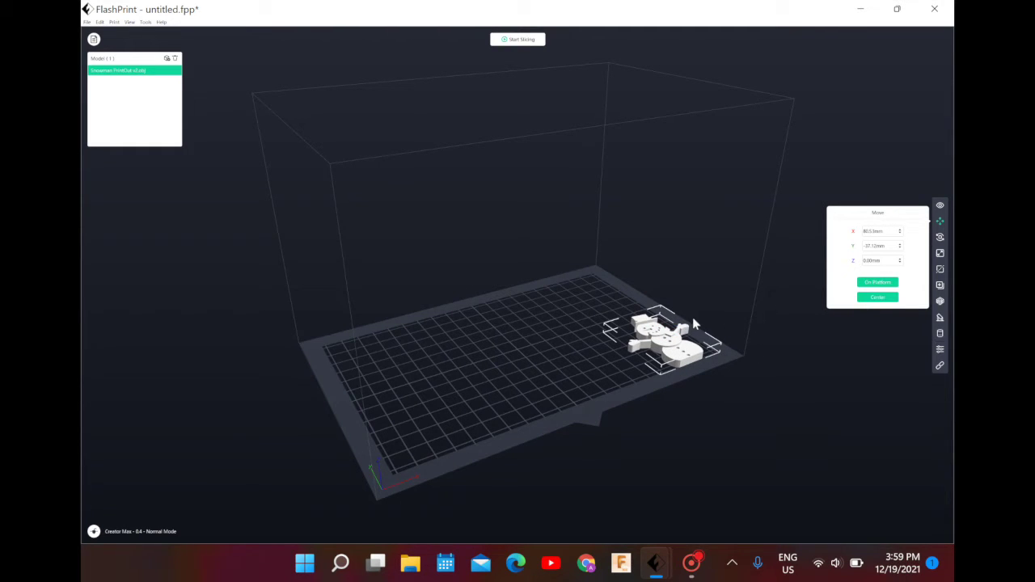
{"action": "left_click", "coordinate": [901, 260]}
{"action": "left_click", "coordinate": [896, 285]}
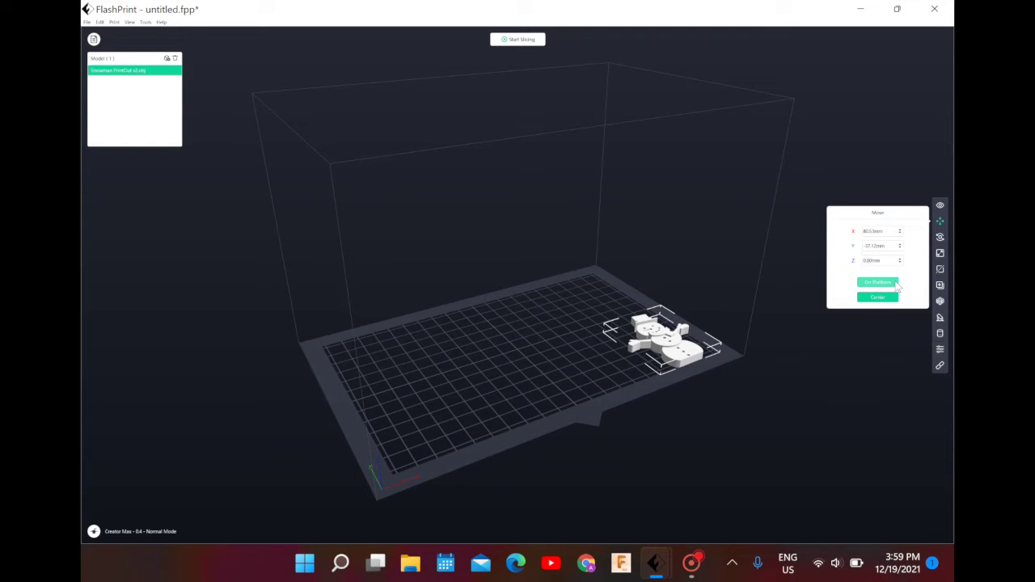
Step: Rotate the snowman about Y in 90° steps until it lies flat
{"action": "left_click", "coordinate": [940, 237]}
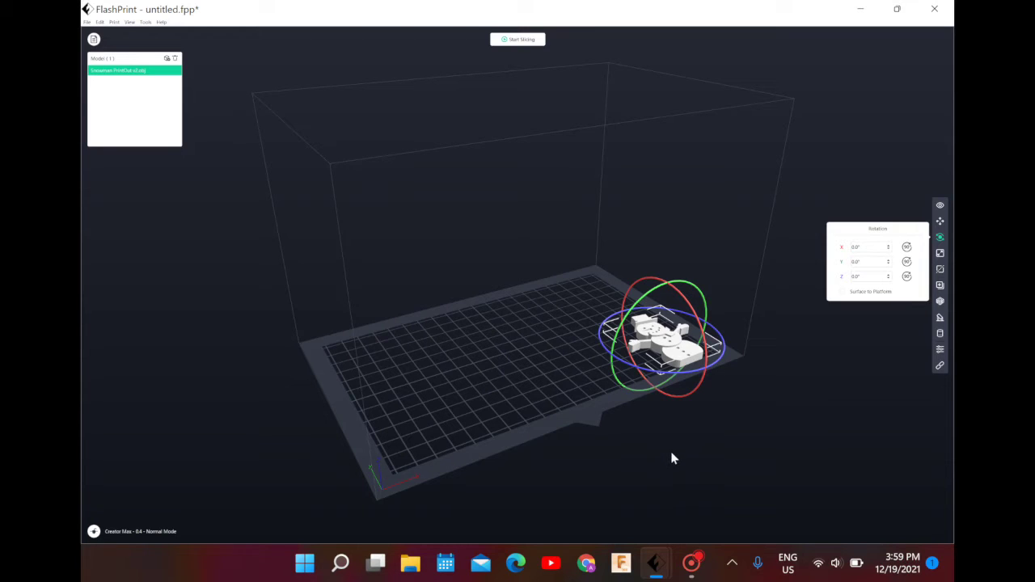
{"action": "left_click", "coordinate": [907, 262]}
{"action": "left_click", "coordinate": [908, 264]}
{"action": "left_click", "coordinate": [908, 264]}
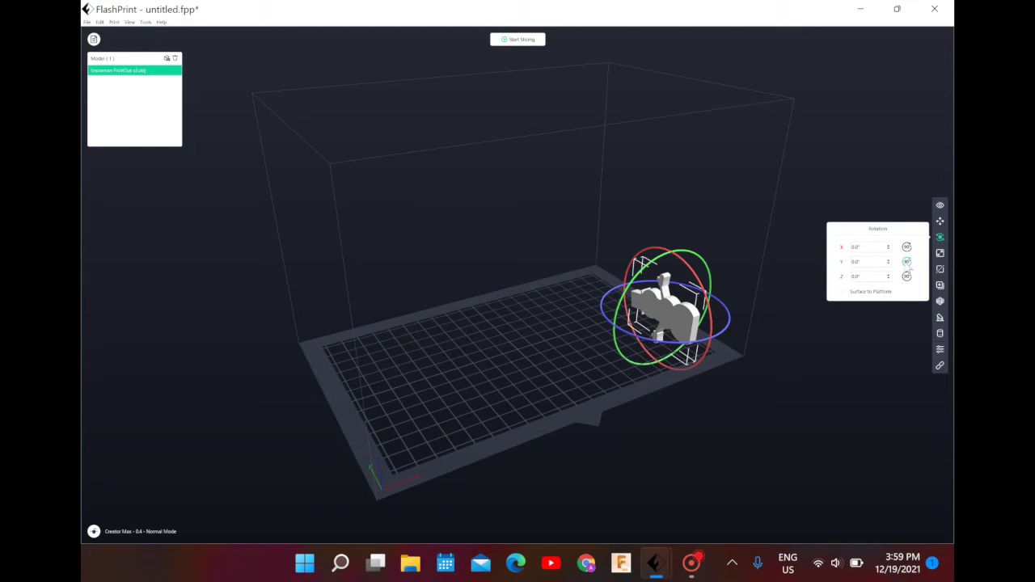
{"action": "left_click", "coordinate": [907, 264]}
{"action": "left_click", "coordinate": [907, 264]}
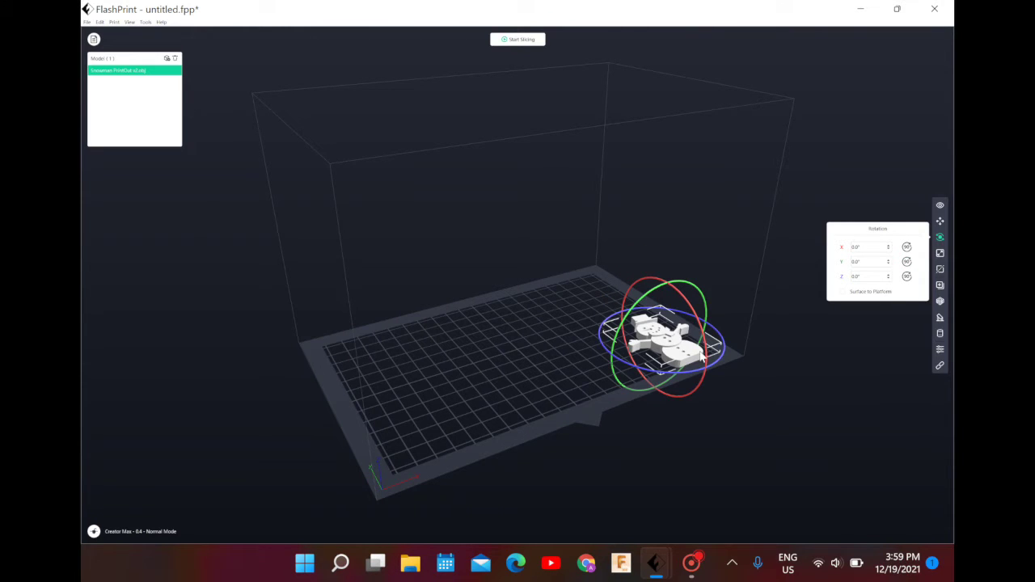
Step: Spin the snowman 90° about Z five times and show its 53.57 × 46.87 × 7.00 mm scale settings
{"action": "left_click", "coordinate": [906, 278]}
{"action": "left_click", "coordinate": [907, 279]}
{"action": "left_click", "coordinate": [906, 279]}
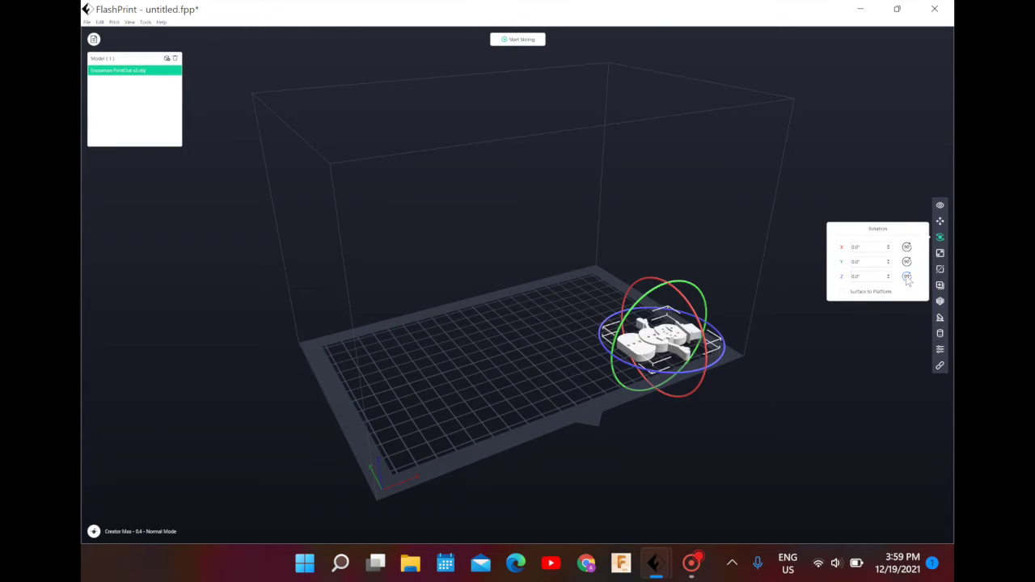
{"action": "left_click", "coordinate": [907, 278]}
{"action": "left_click", "coordinate": [907, 279]}
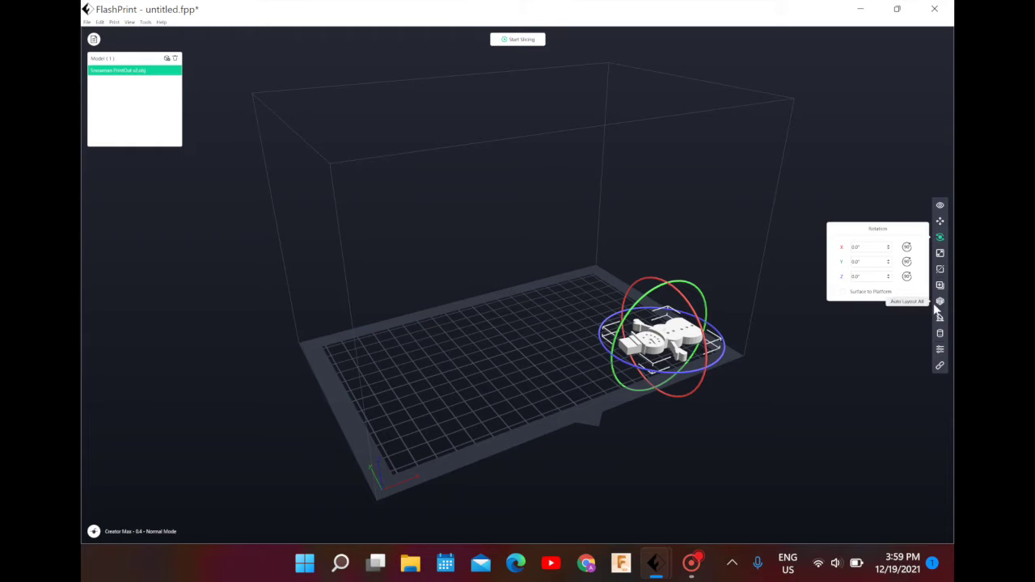
{"action": "left_click", "coordinate": [940, 254]}
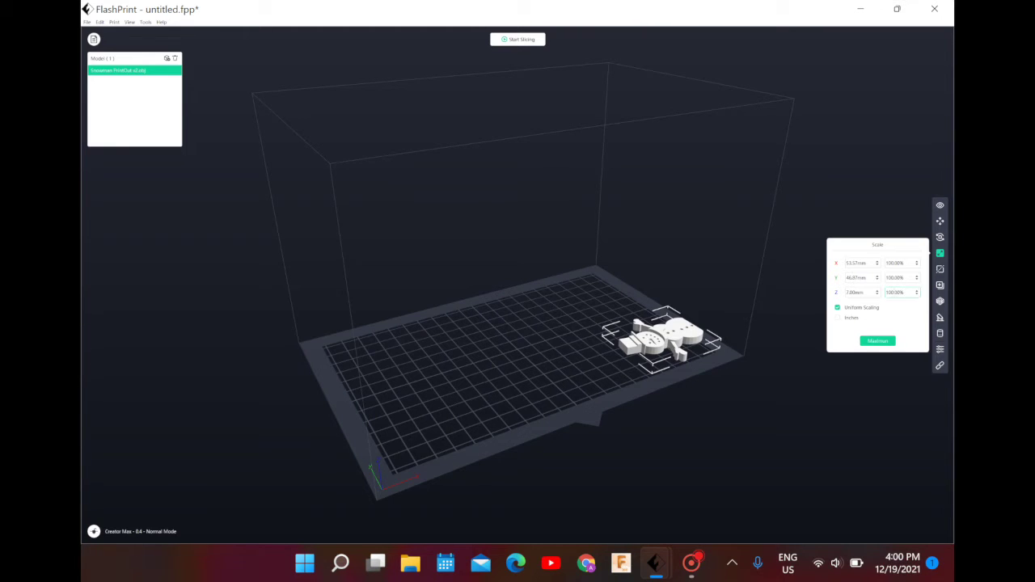
{"action": "left_click", "coordinate": [917, 290]}
{"action": "left_click", "coordinate": [917, 290]}
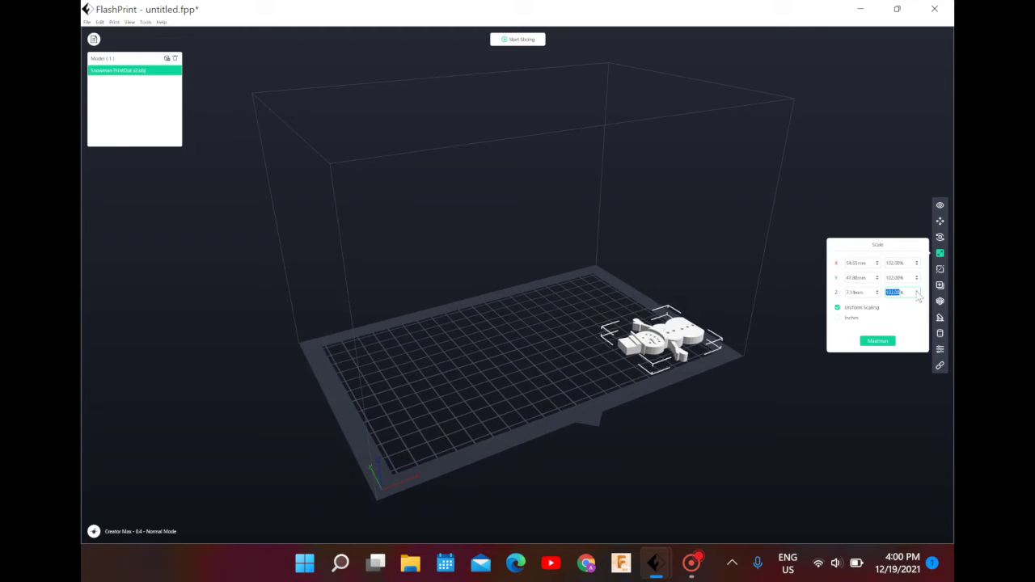
{"action": "scroll", "coordinate": [919, 296], "scroll_direction": "up", "scroll_amount": 7}
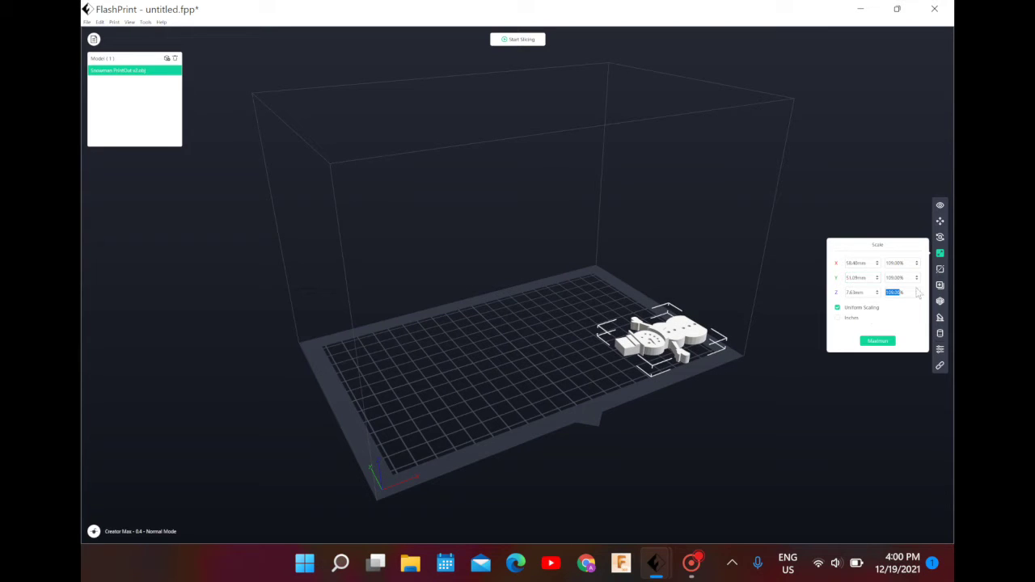
{"action": "scroll", "coordinate": [919, 298], "scroll_direction": "down", "scroll_amount": 1}
{"action": "scroll", "coordinate": [919, 298], "scroll_direction": "down", "scroll_amount": 11}
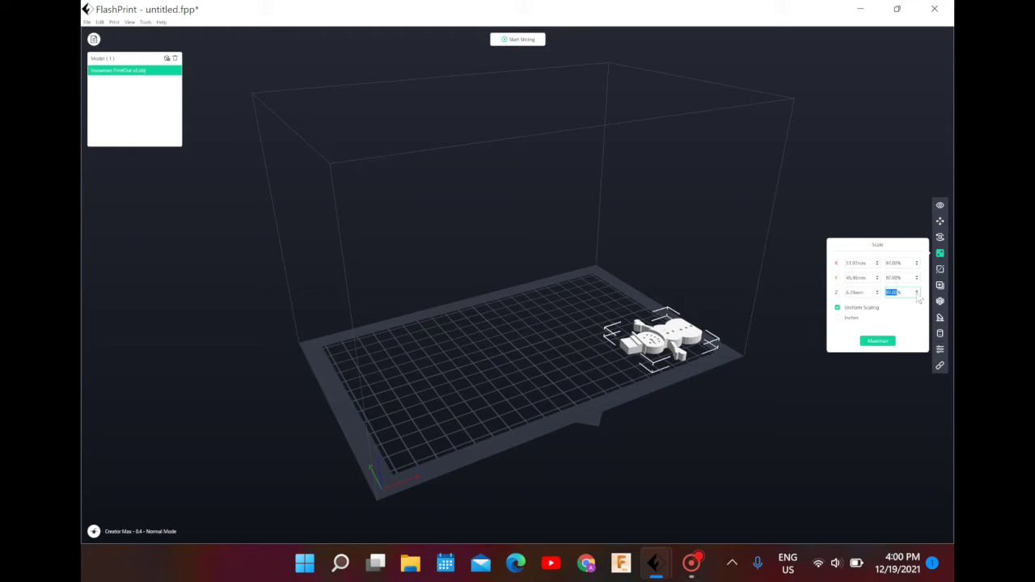
{"action": "scroll", "coordinate": [919, 296], "scroll_direction": "up", "scroll_amount": 3}
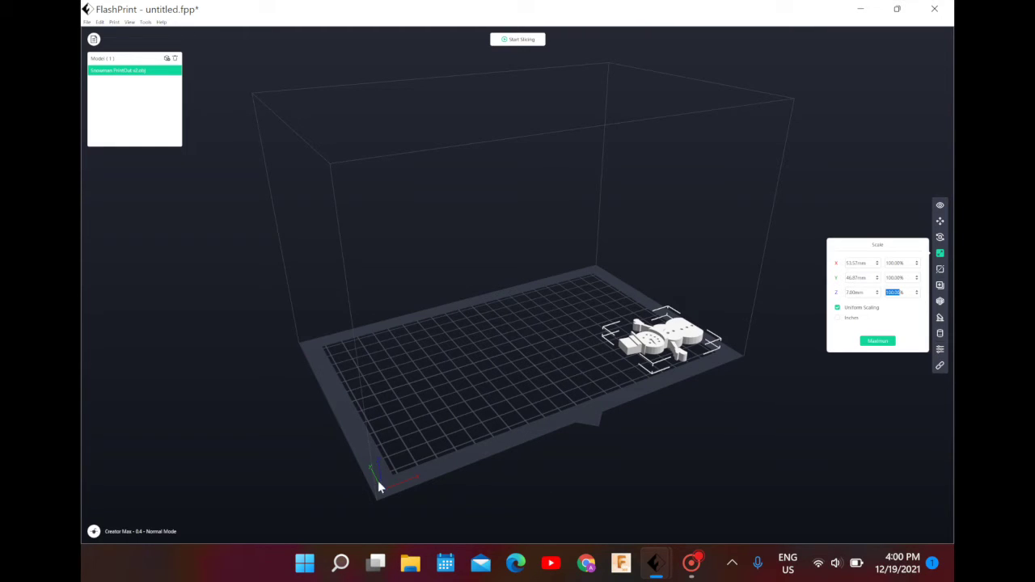
{"action": "scroll", "coordinate": [378, 482], "scroll_direction": "up", "scroll_amount": 5}
{"action": "scroll", "coordinate": [461, 467], "scroll_direction": "down", "scroll_amount": 8}
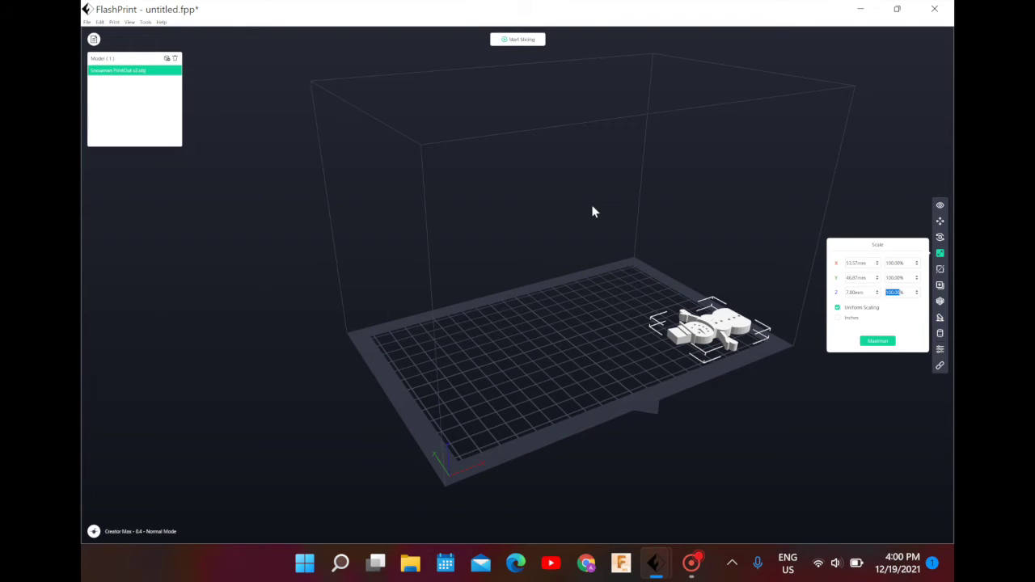
Step: Enlarge the snowman past the build volume, then reset its height to 7 mm (19.38%)
{"action": "left_click_drag", "start_coordinate": [724, 322], "coordinate": [860, 199]}
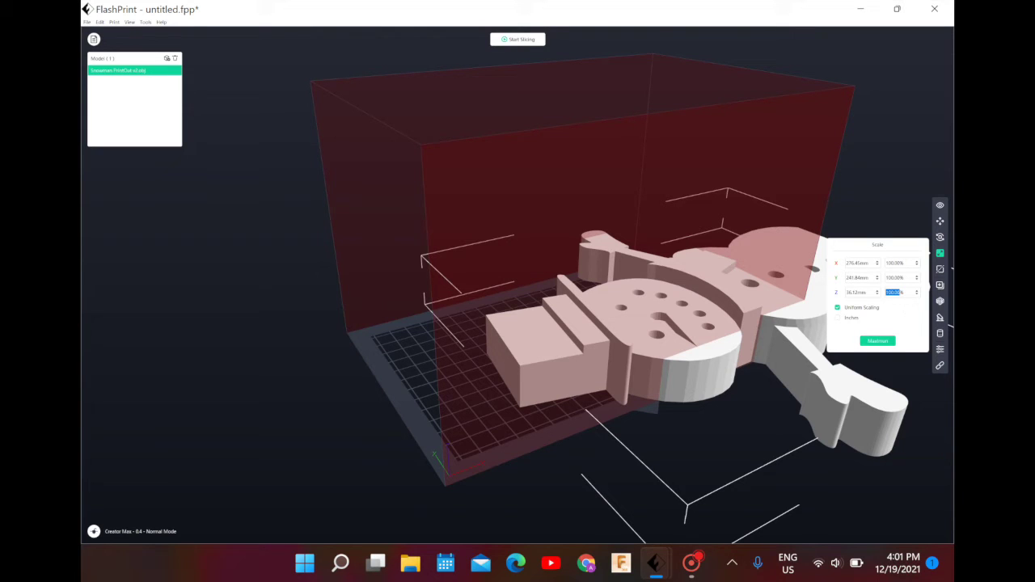
{"action": "left_click", "coordinate": [859, 292]}
{"action": "key", "text": "BackSpace"}
{"action": "key", "text": "BackSpace"}
{"action": "key", "text": "BackSpace"}
{"action": "key", "text": "Return"}
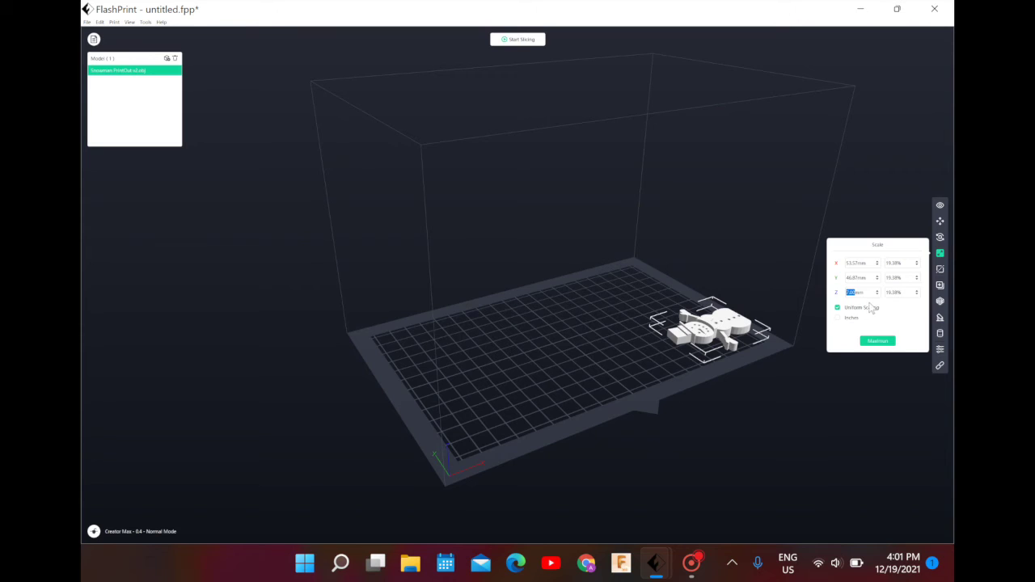
Step: Slide the snowman's cut plane across it to 80.53 mm
{"action": "left_click", "coordinate": [940, 270]}
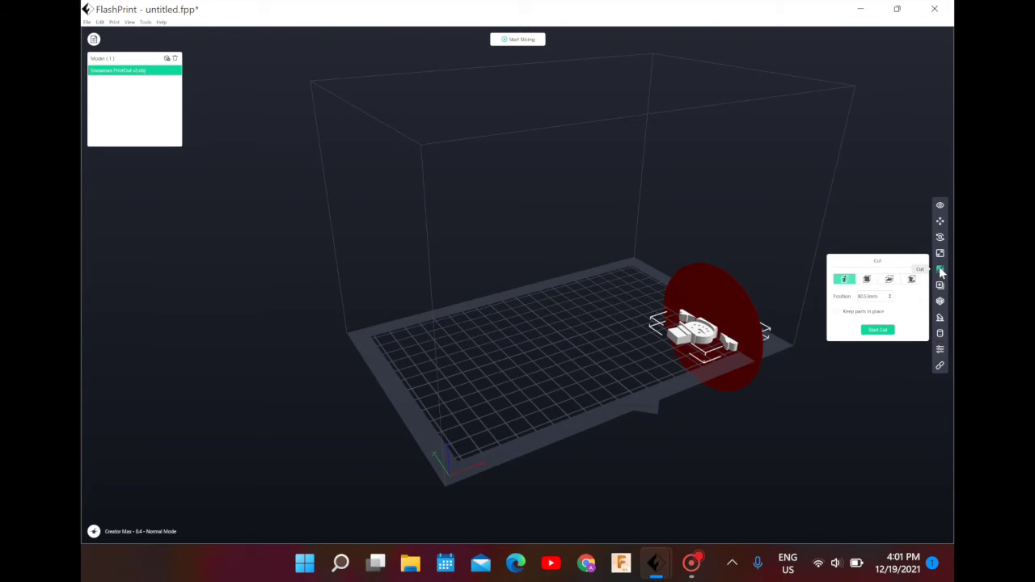
{"action": "left_click_drag", "start_coordinate": [717, 323], "coordinate": [742, 295]}
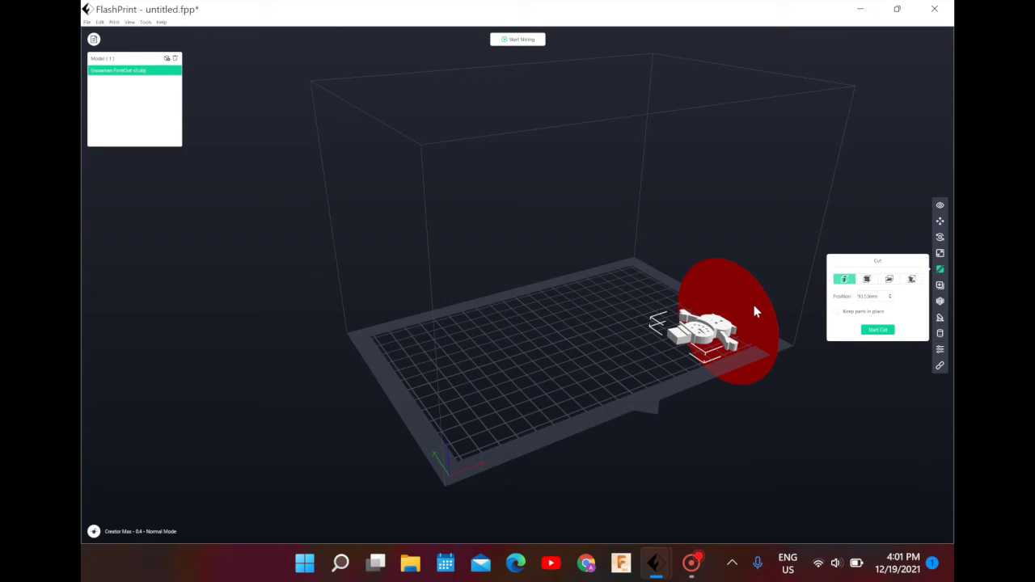
{"action": "left_click_drag", "start_coordinate": [762, 304], "coordinate": [750, 287]}
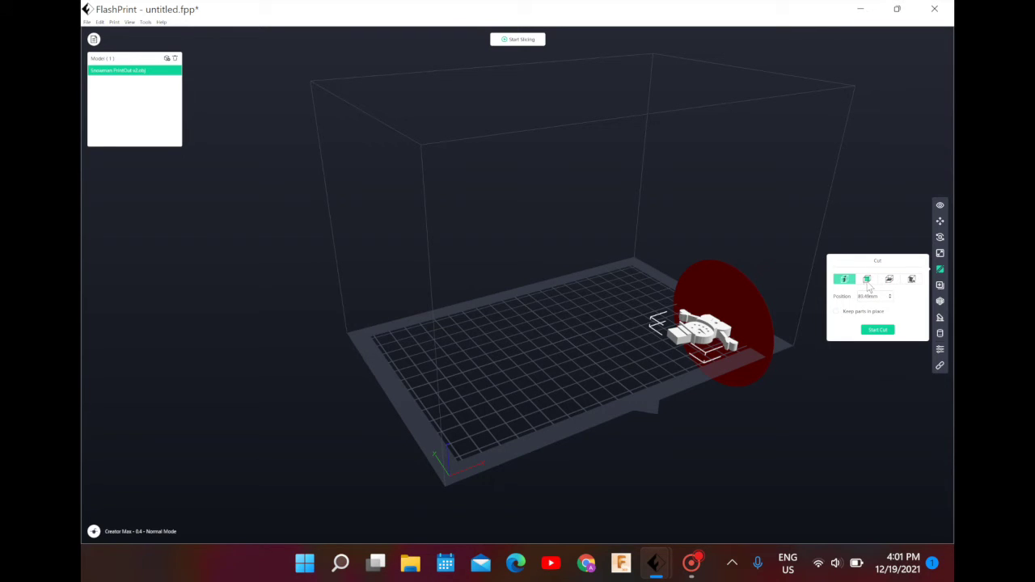
Step: Try each cut direction, then return to the vertical cut plane without cutting
{"action": "left_click", "coordinate": [866, 280]}
{"action": "left_click", "coordinate": [890, 280]}
{"action": "left_click", "coordinate": [912, 280]}
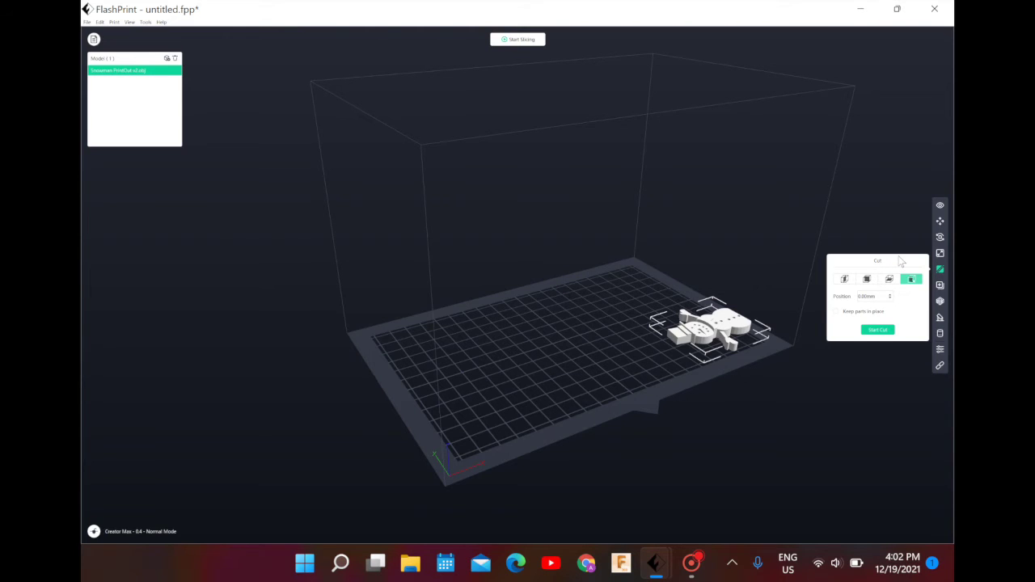
{"action": "left_click", "coordinate": [845, 279]}
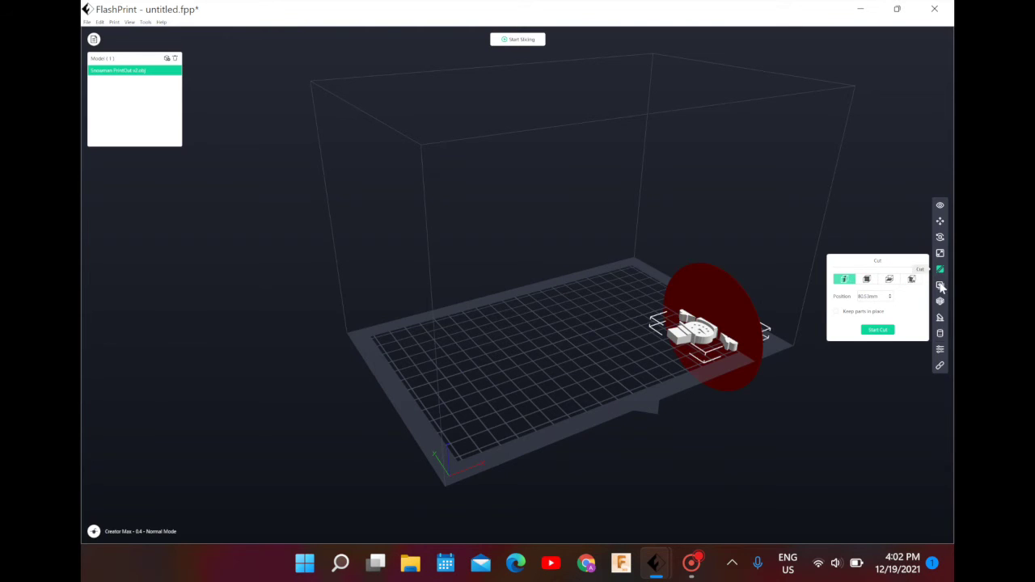
Step: Duplicate the snowman with a Duplicate Count of 6
{"action": "left_click", "coordinate": [941, 287]}
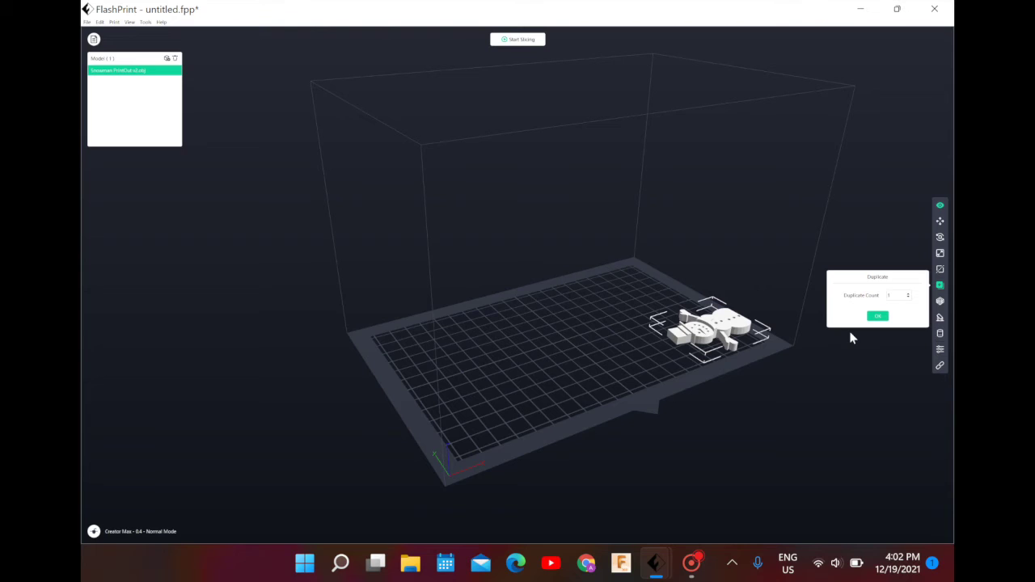
{"action": "left_click", "coordinate": [909, 297]}
{"action": "type", "text": "6"}
{"action": "left_click", "coordinate": [879, 317]}
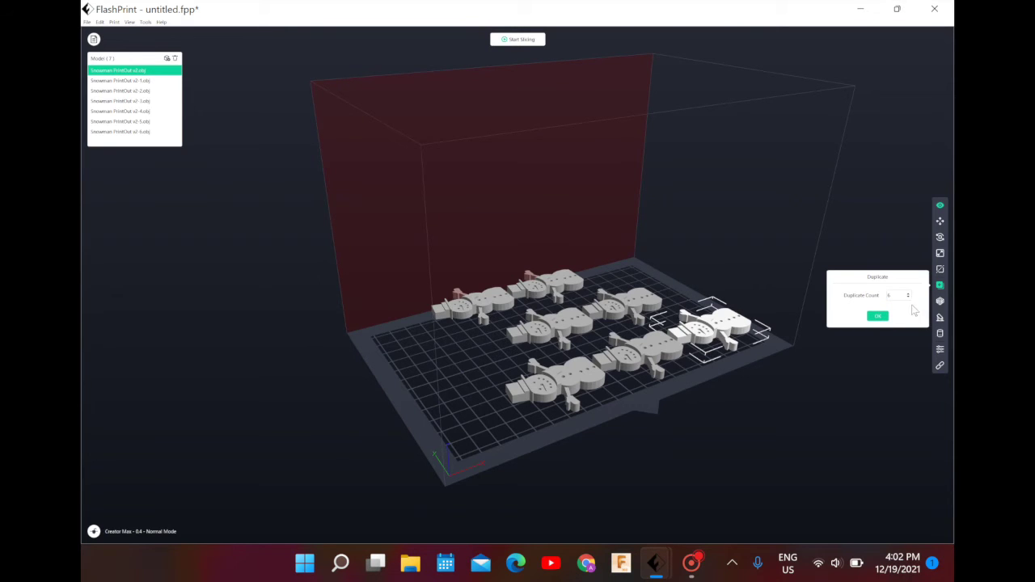
Step: Delete the middle snowman and one more copy, leaving five on the plate
{"action": "left_click", "coordinate": [637, 315]}
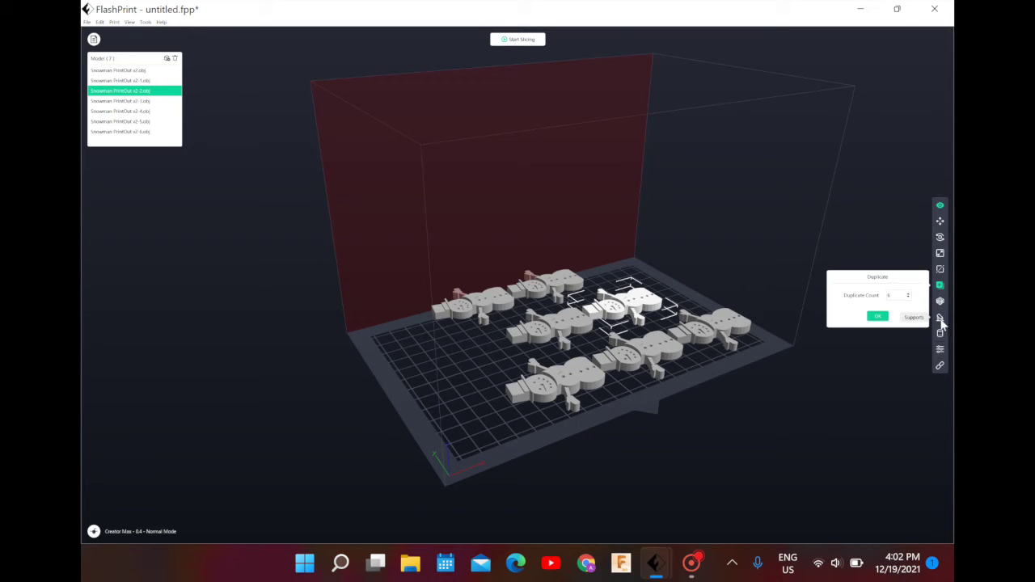
{"action": "left_click", "coordinate": [940, 206]}
{"action": "left_click", "coordinate": [570, 330]}
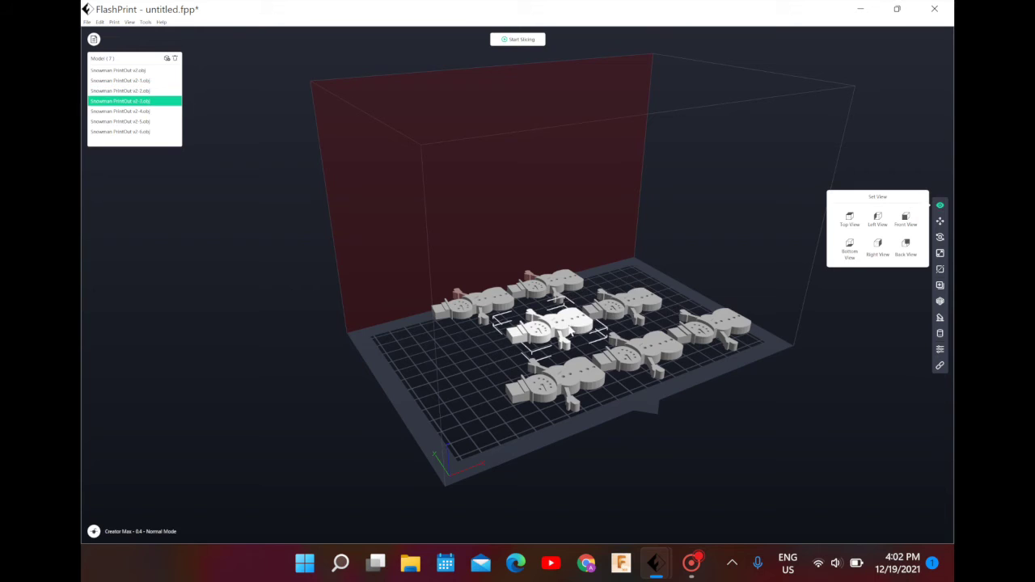
{"action": "key", "text": "Delete"}
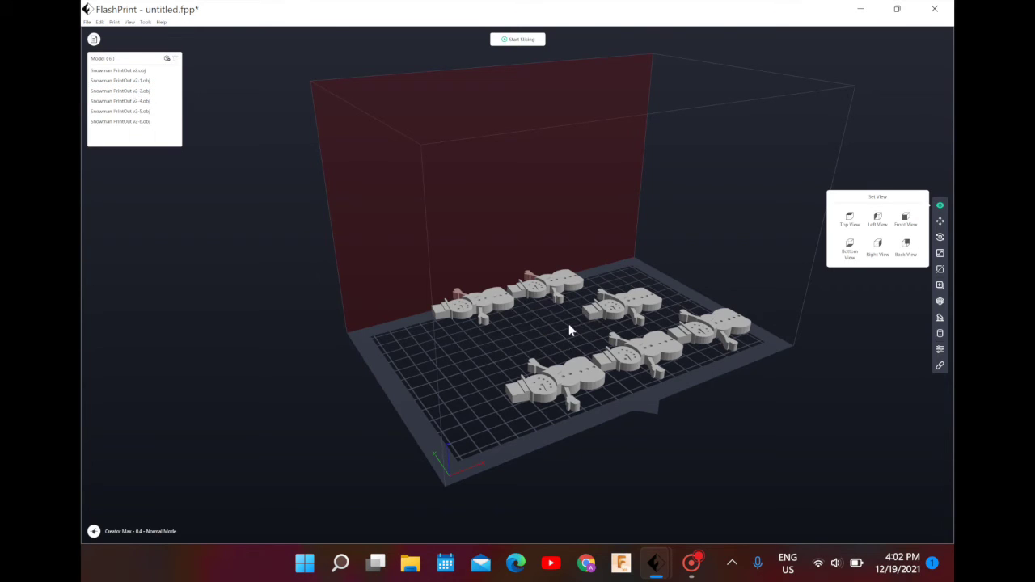
{"action": "left_click", "coordinate": [627, 304]}
{"action": "key", "text": "Delete"}
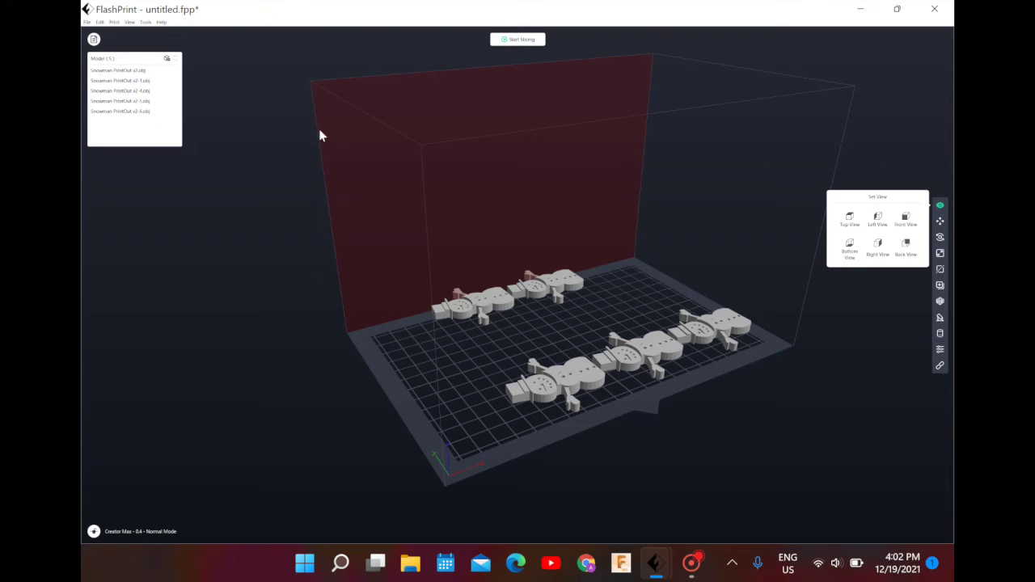
Step: Delete four more snowmen so one remains, and show auto-layout at 2.0 mm spacing
{"action": "left_click", "coordinate": [491, 301]}
{"action": "key", "text": "Delete"}
{"action": "left_click", "coordinate": [534, 293]}
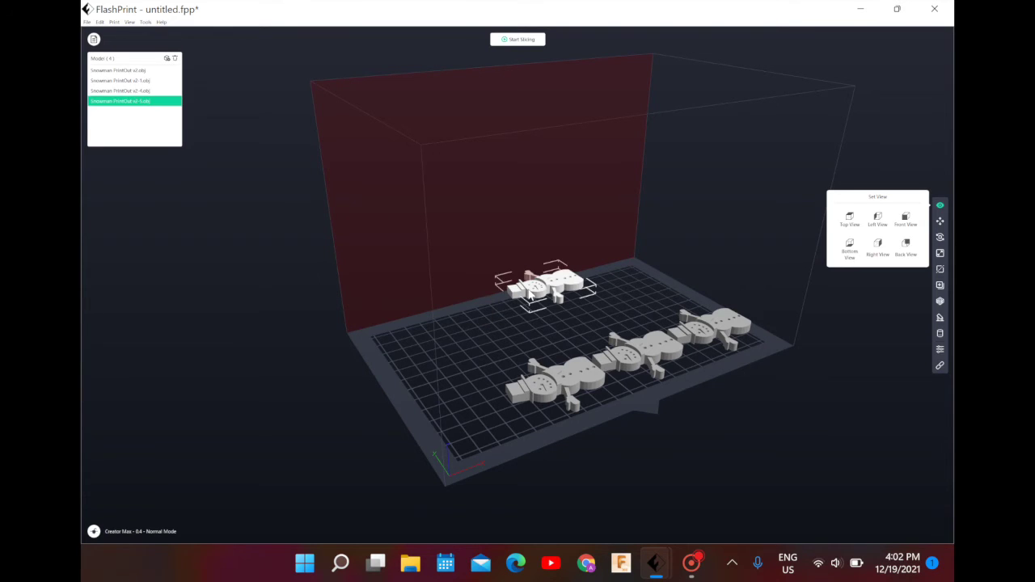
{"action": "key", "text": "Delete"}
{"action": "left_click", "coordinate": [644, 346]}
{"action": "key", "text": "Delete"}
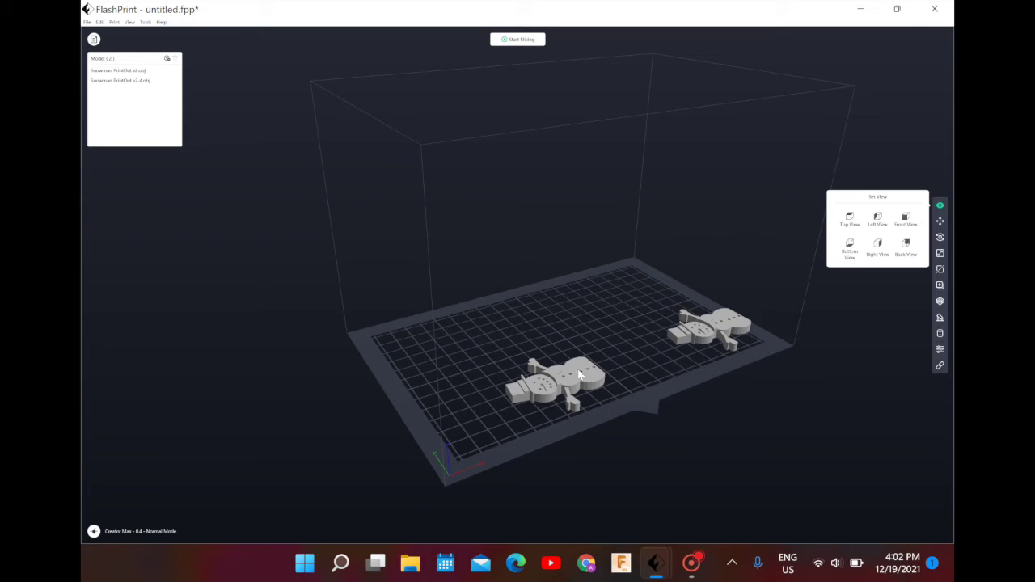
{"action": "left_click", "coordinate": [562, 382]}
{"action": "key", "text": "Delete"}
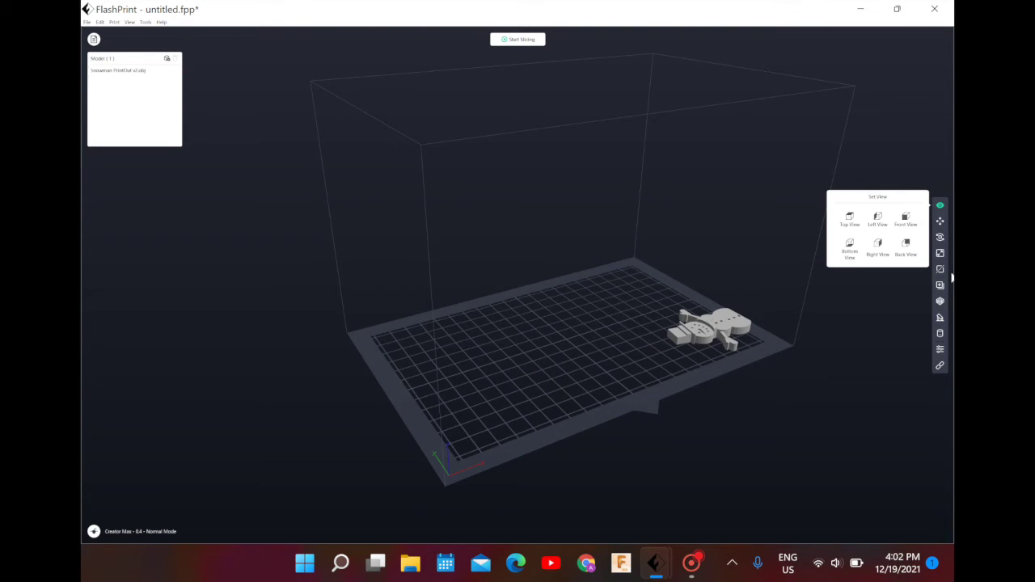
{"action": "left_click", "coordinate": [940, 301]}
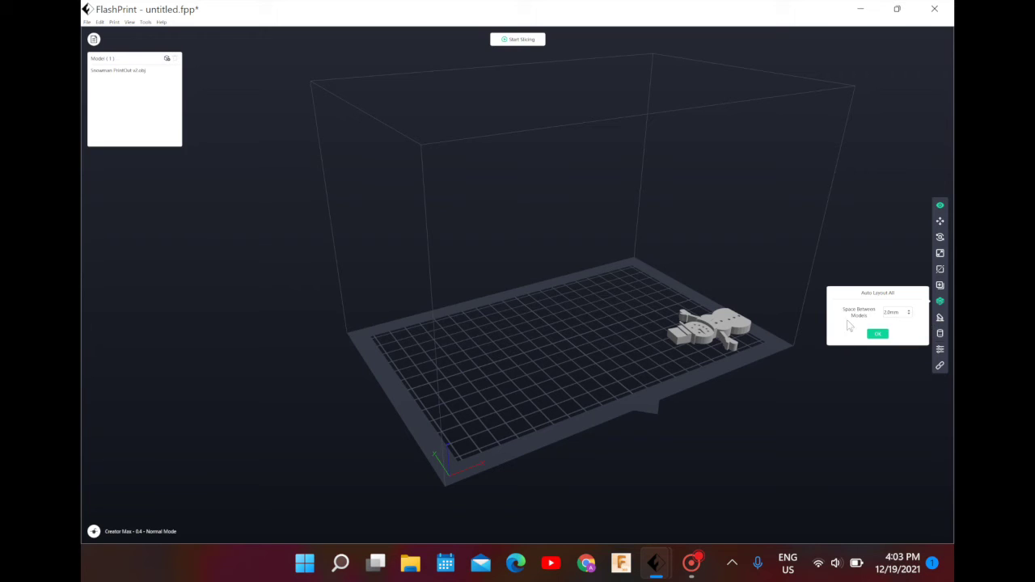
Step: Review the Supports Options, then return to the plain build-plate view
{"action": "left_click", "coordinate": [941, 321]}
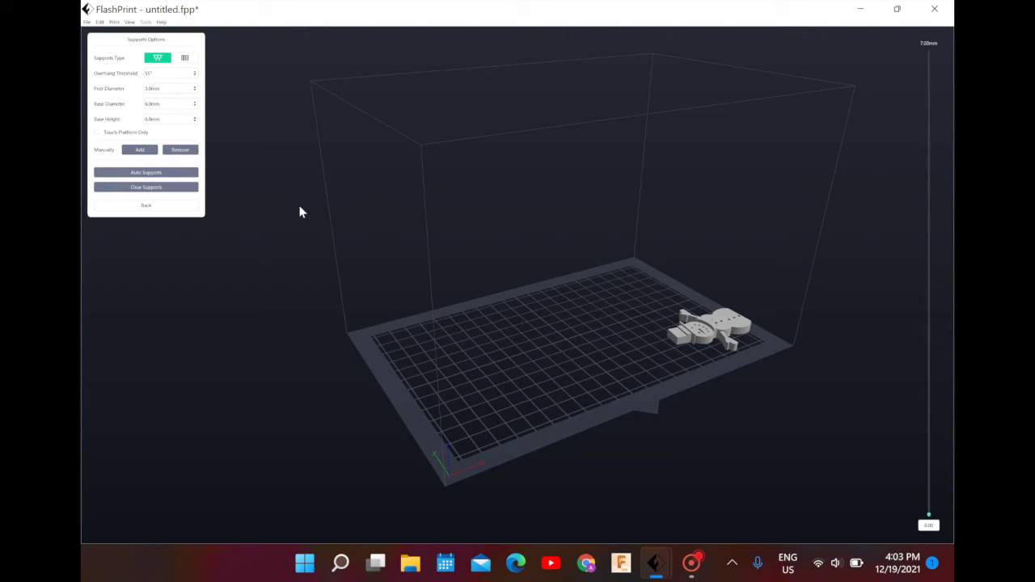
{"action": "left_click", "coordinate": [145, 205]}
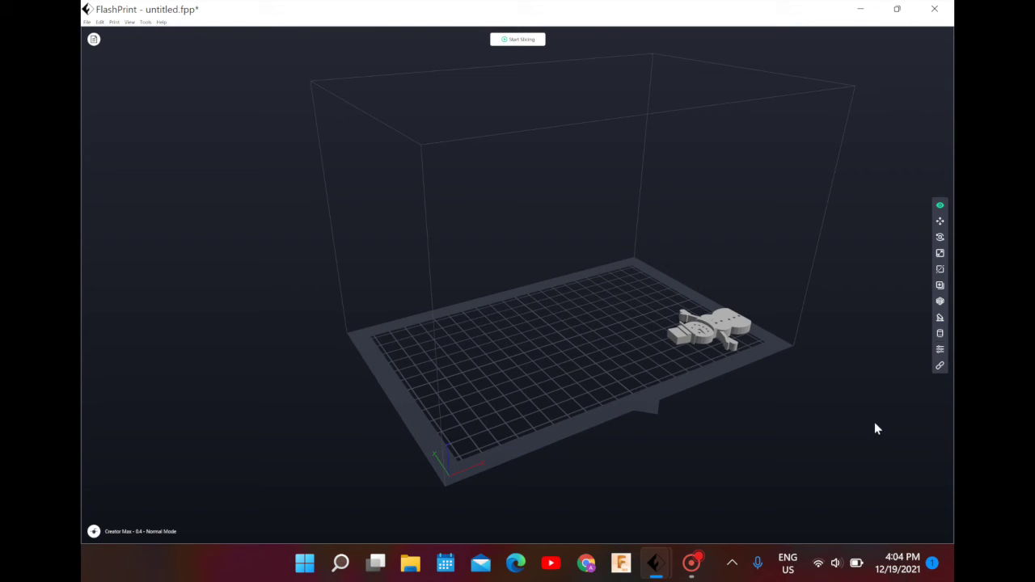
{"action": "left_click", "coordinate": [941, 367]}
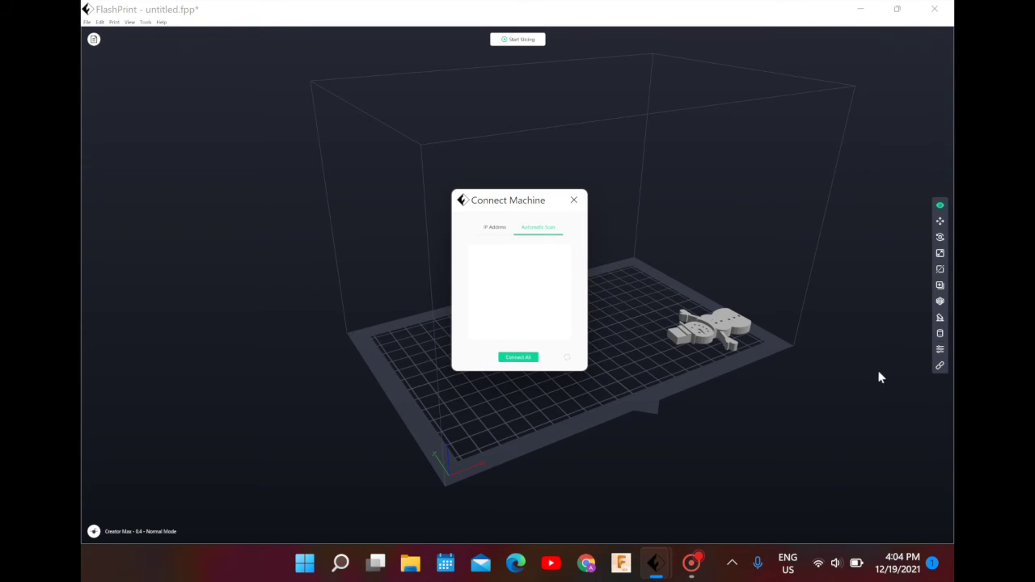
{"action": "left_click", "coordinate": [575, 200]}
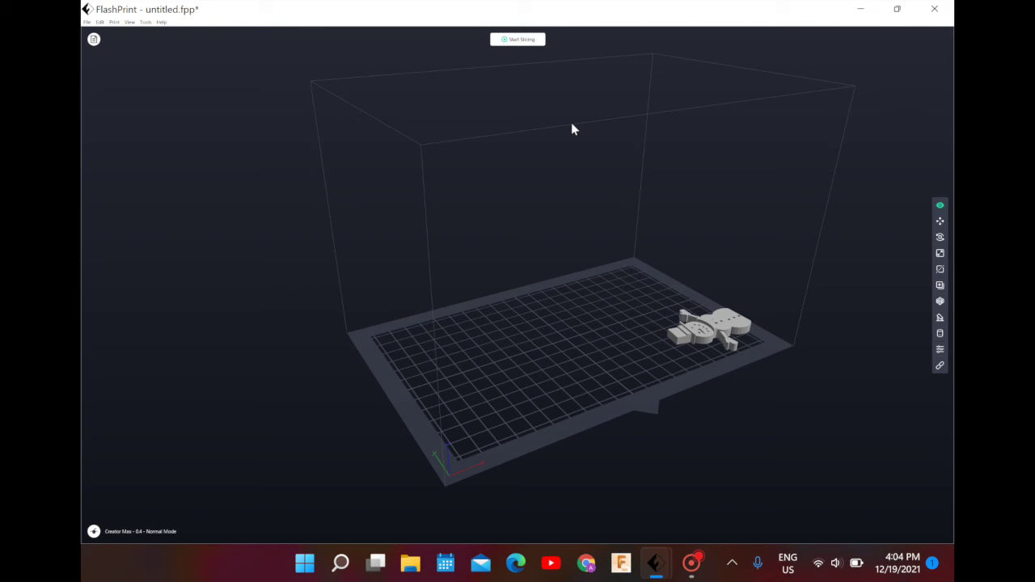
Step: Review the slice settings from the General through Others tabs
{"action": "left_click", "coordinate": [520, 39]}
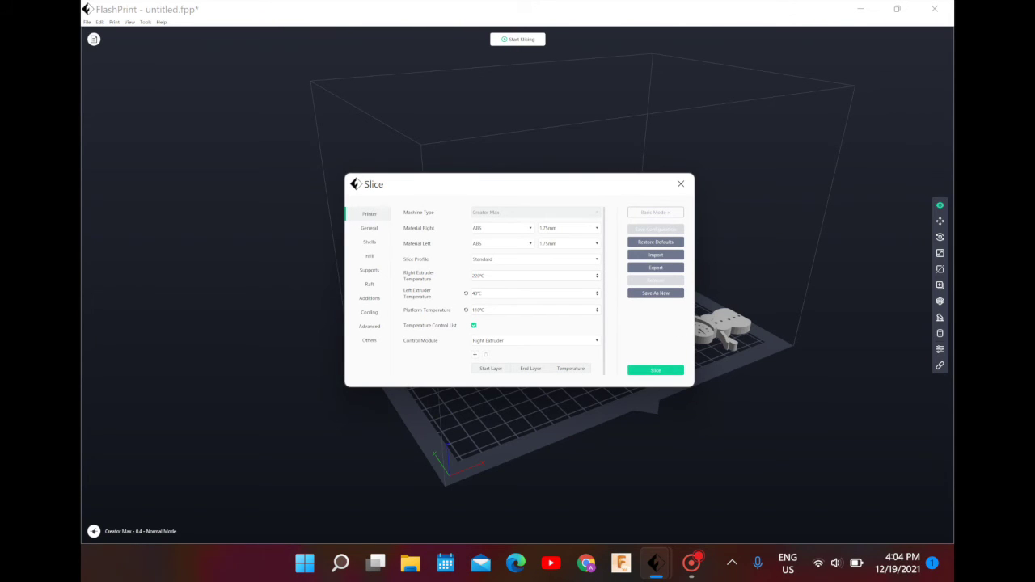
{"action": "left_click", "coordinate": [373, 229]}
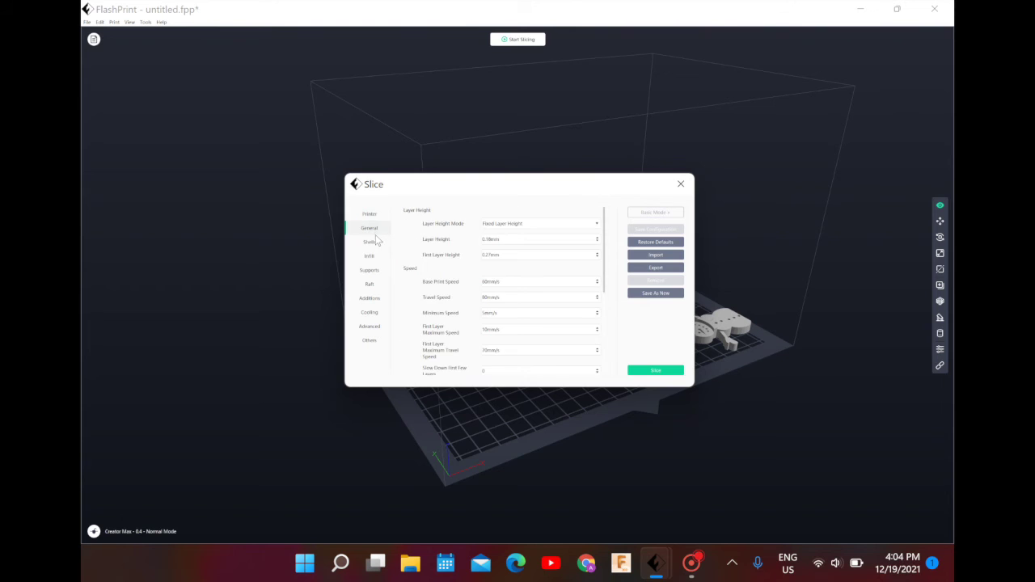
{"action": "left_click", "coordinate": [376, 243]}
{"action": "left_click", "coordinate": [378, 257]}
{"action": "left_click", "coordinate": [378, 272]}
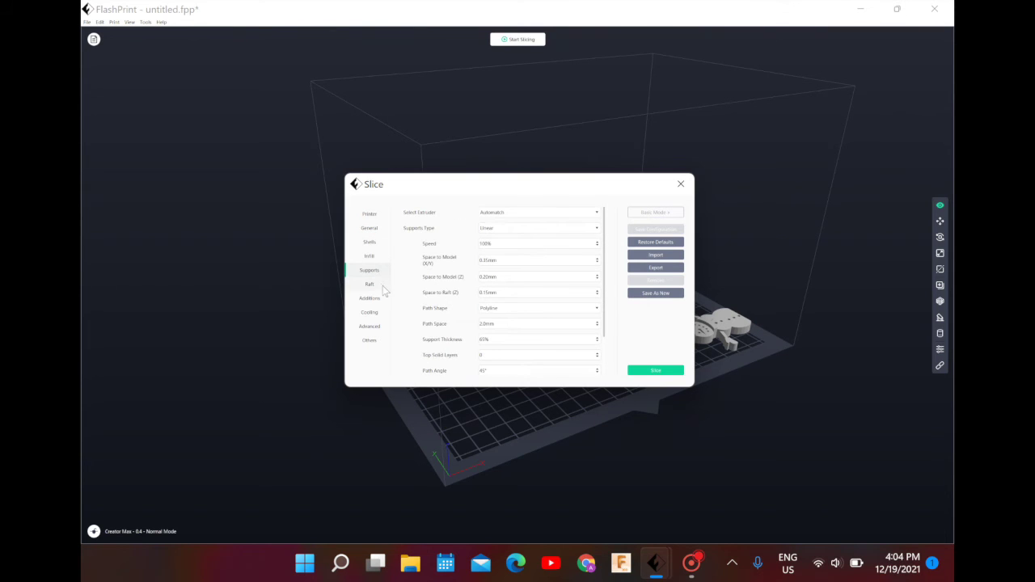
{"action": "left_click", "coordinate": [379, 285]}
{"action": "left_click", "coordinate": [377, 299]}
{"action": "left_click", "coordinate": [377, 313]}
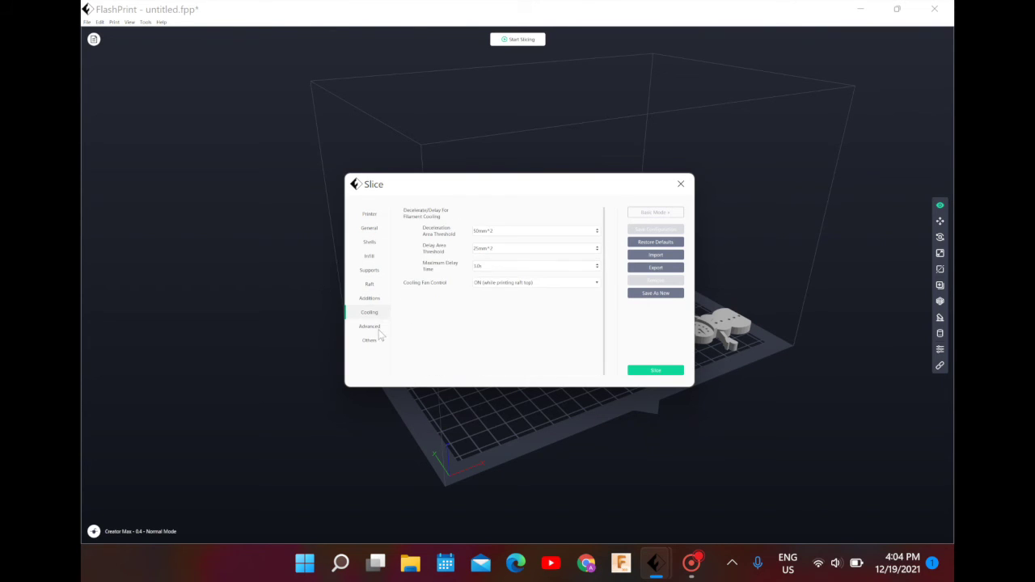
{"action": "left_click", "coordinate": [377, 327]}
{"action": "left_click", "coordinate": [378, 342]}
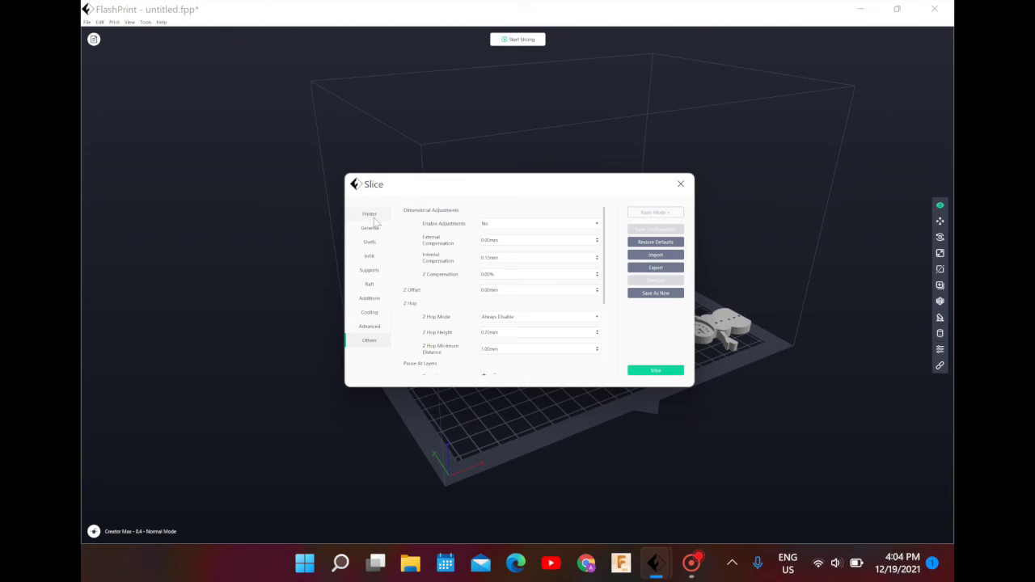
Step: Slice the snowman with the Standard ABS profile at 0.18 mm layers
{"action": "left_click", "coordinate": [373, 215]}
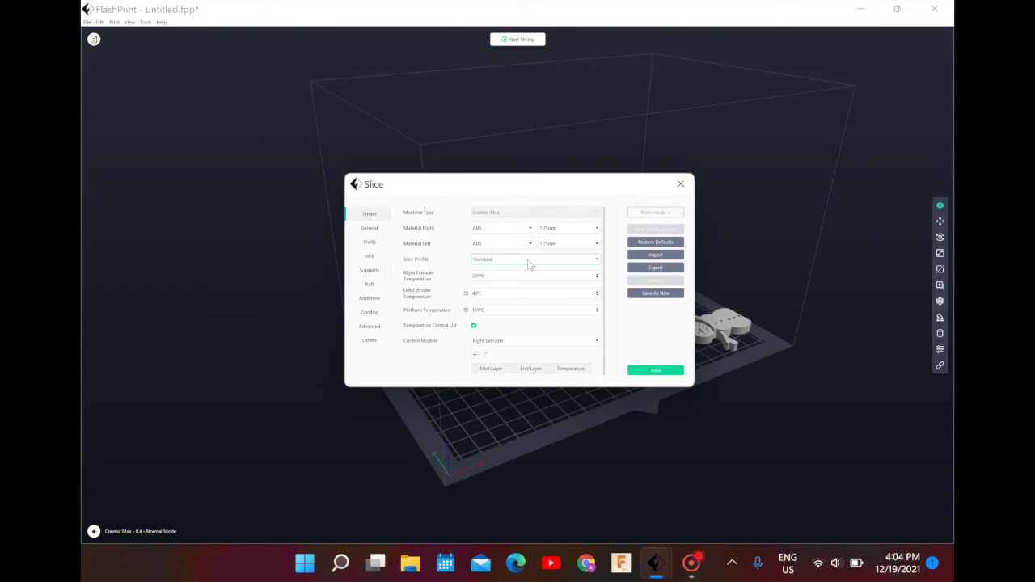
{"action": "left_click", "coordinate": [382, 231]}
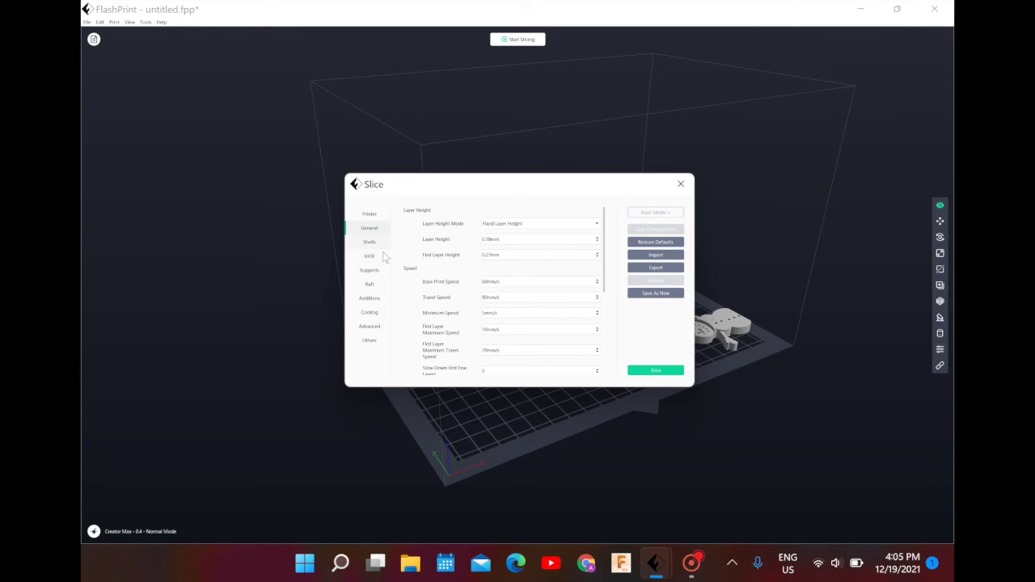
{"action": "left_click", "coordinate": [670, 371]}
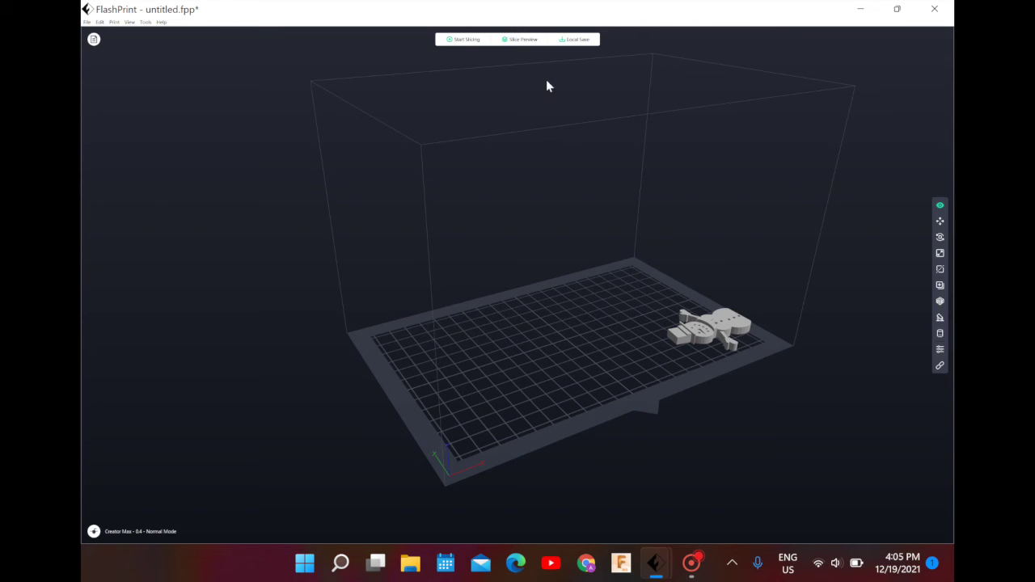
Step: Preview the sliced snowman, zoom in and out on its coloured toolpaths, then close the preview
{"action": "left_click", "coordinate": [522, 40]}
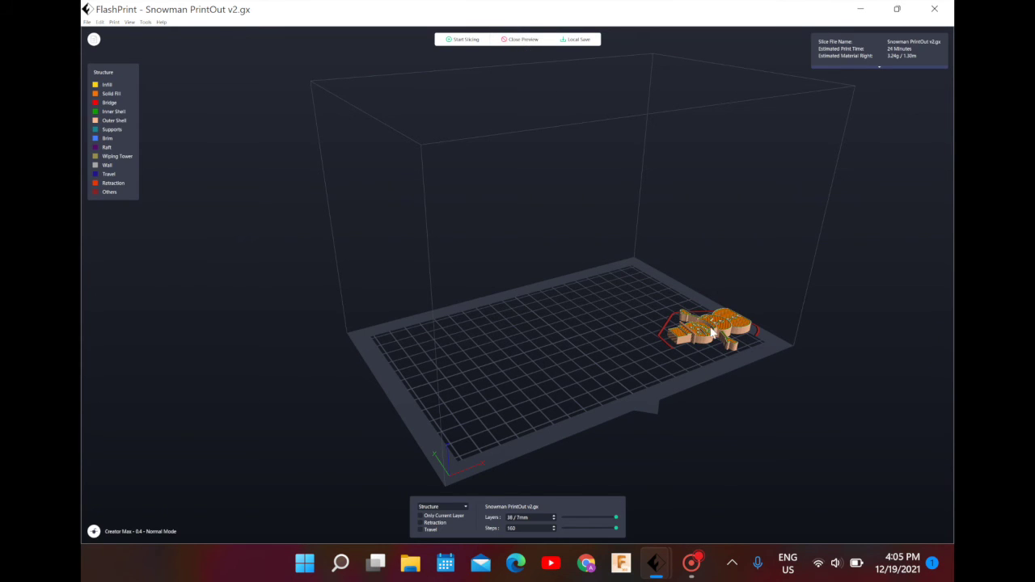
{"action": "scroll", "coordinate": [716, 333], "scroll_direction": "up", "scroll_amount": 6}
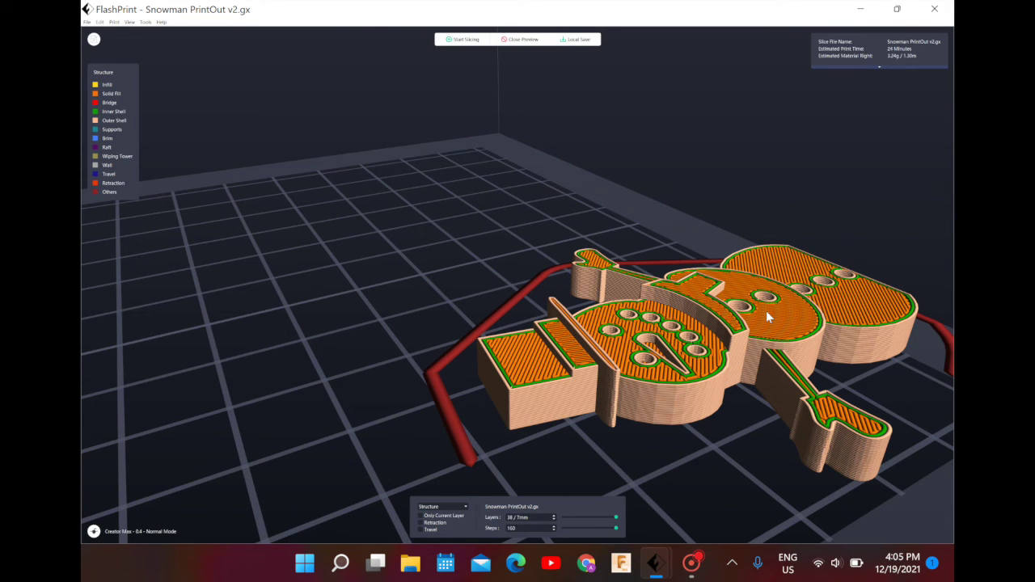
{"action": "scroll", "coordinate": [583, 388], "scroll_direction": "up", "scroll_amount": 5}
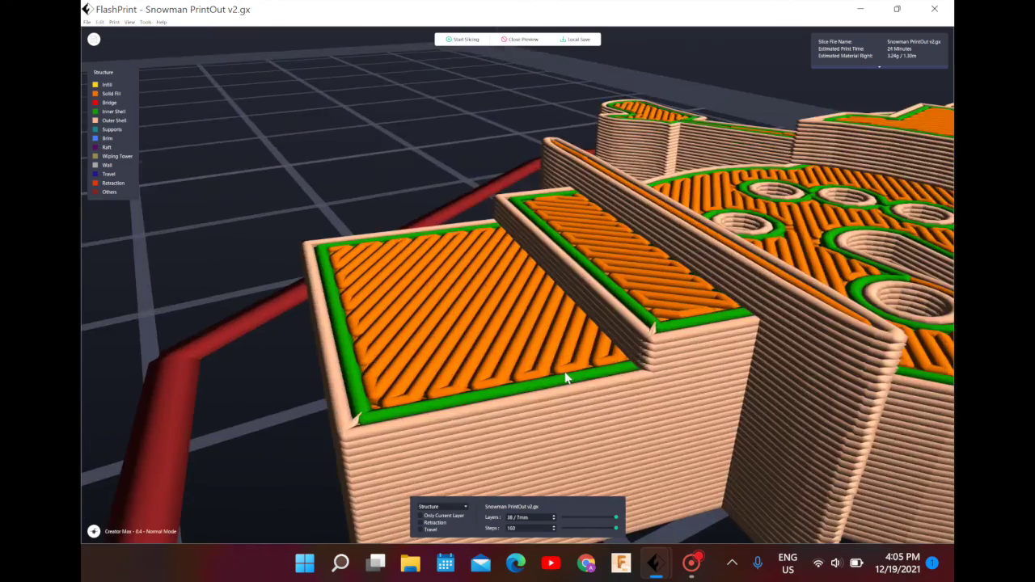
{"action": "scroll", "coordinate": [566, 378], "scroll_direction": "up", "scroll_amount": 8}
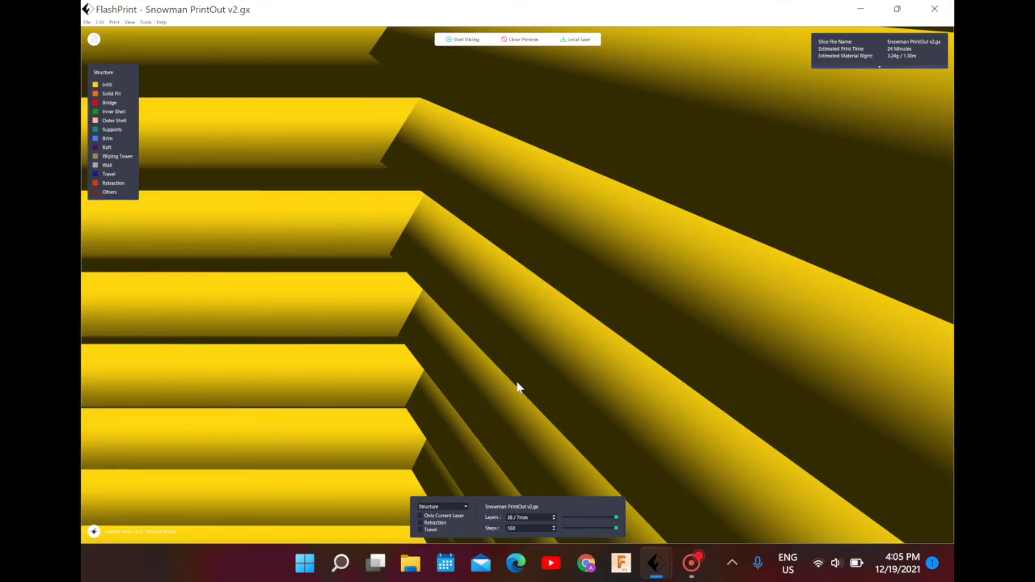
{"action": "scroll", "coordinate": [519, 386], "scroll_direction": "down", "scroll_amount": 12}
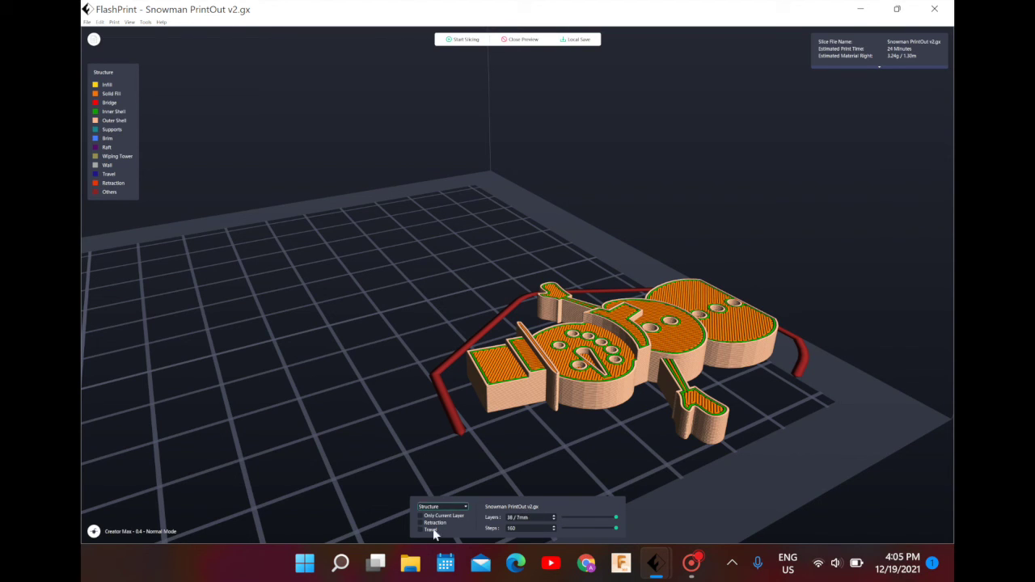
{"action": "left_click", "coordinate": [520, 40]}
Step: Select the snowman with the Rotate tool and set its Y rotation to 0°
{"action": "scroll", "coordinate": [553, 265], "scroll_direction": "down", "scroll_amount": 10}
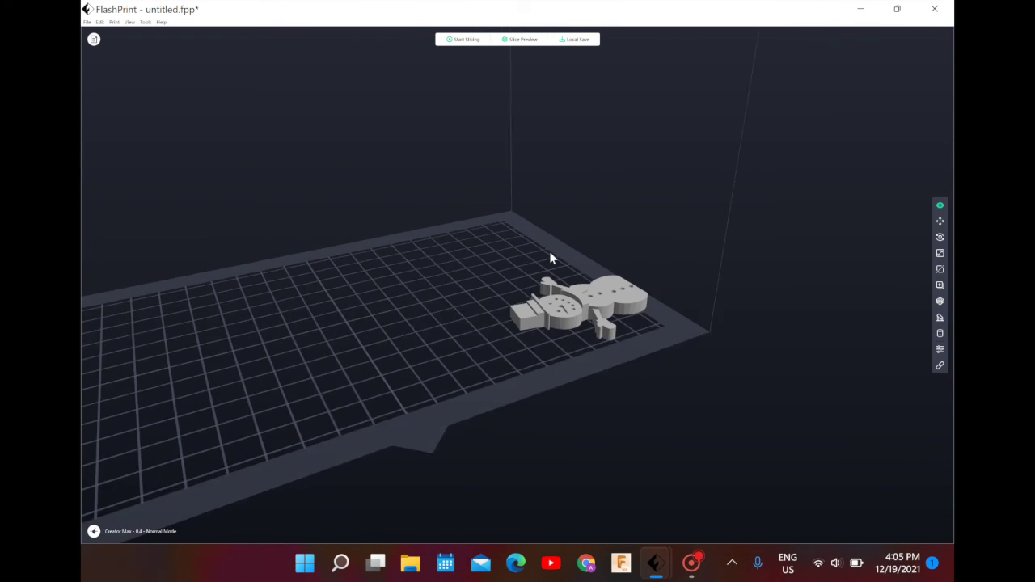
{"action": "scroll", "coordinate": [545, 240], "scroll_direction": "up", "scroll_amount": 3}
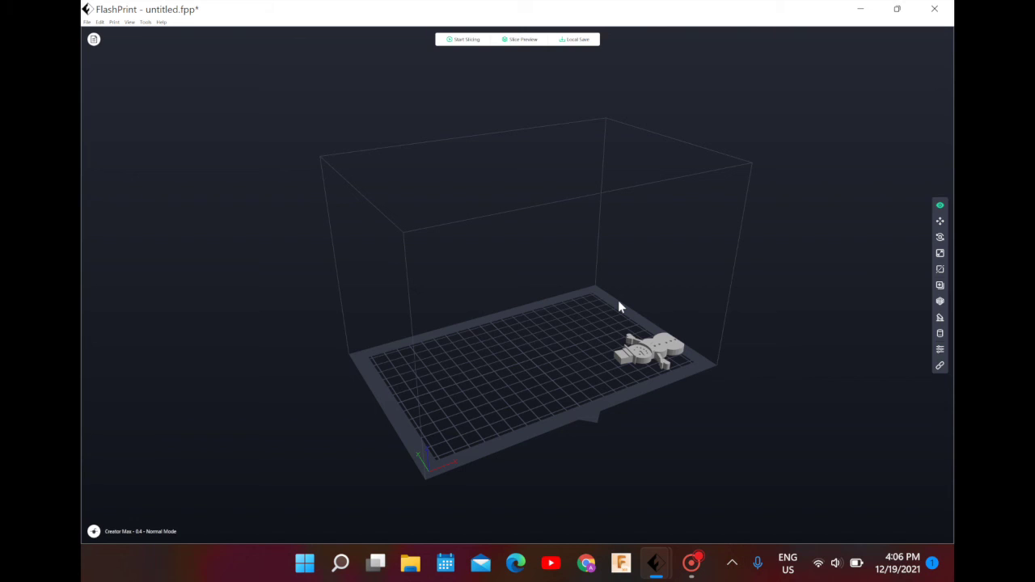
{"action": "left_click", "coordinate": [940, 237]}
{"action": "left_click", "coordinate": [646, 355]}
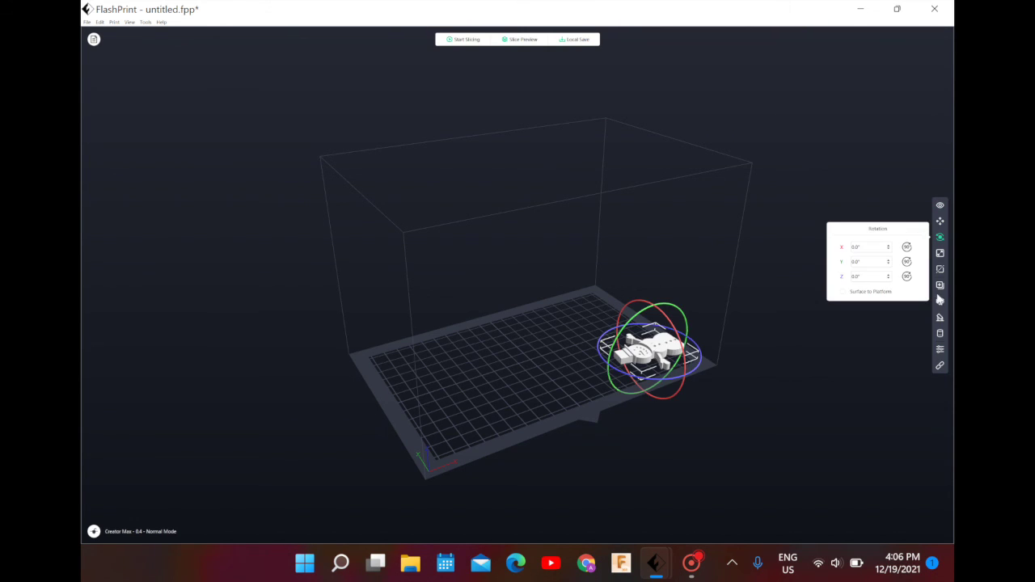
{"action": "left_click", "coordinate": [888, 246]}
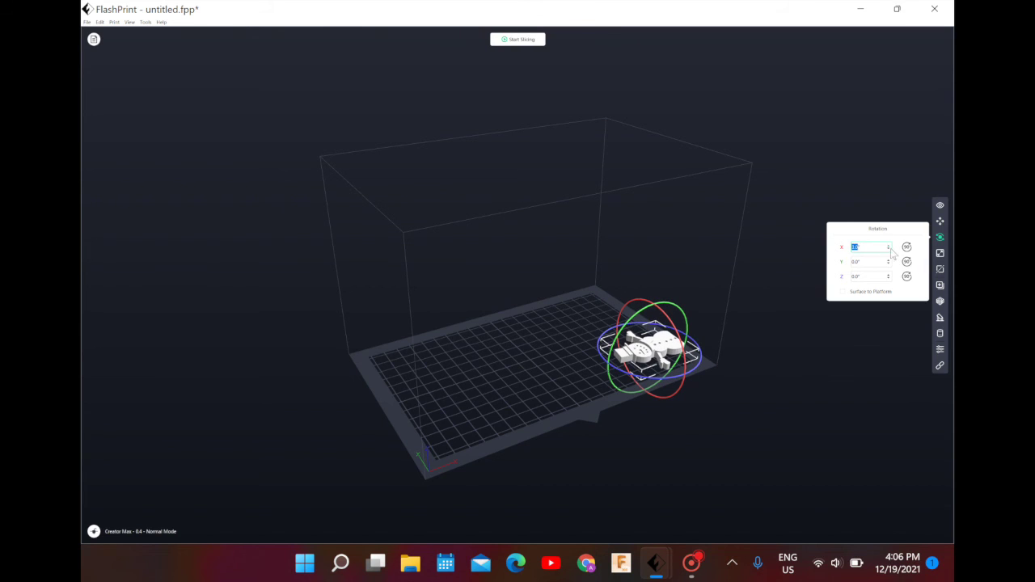
{"action": "left_click", "coordinate": [889, 261]}
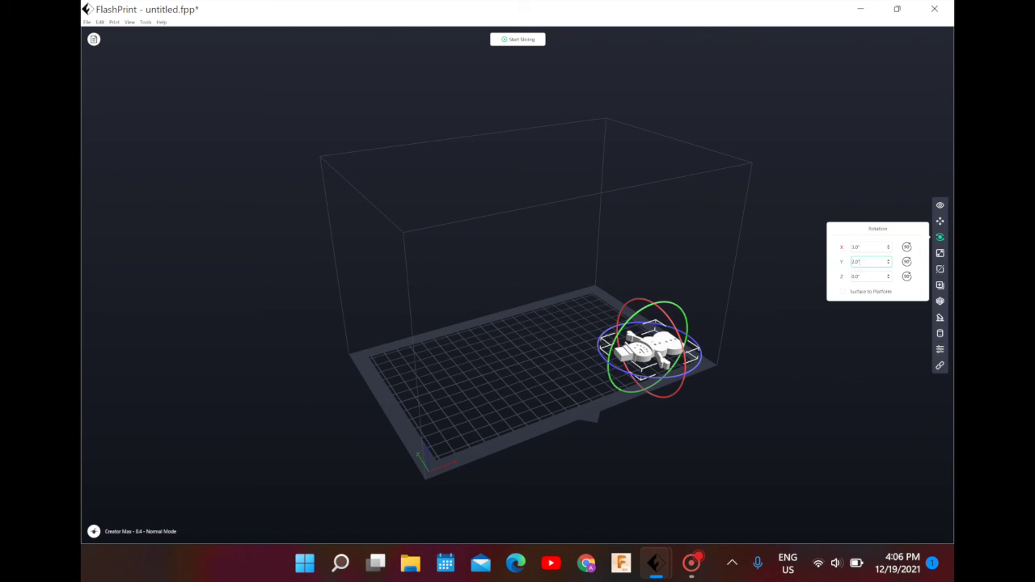
{"action": "key", "text": "Return"}
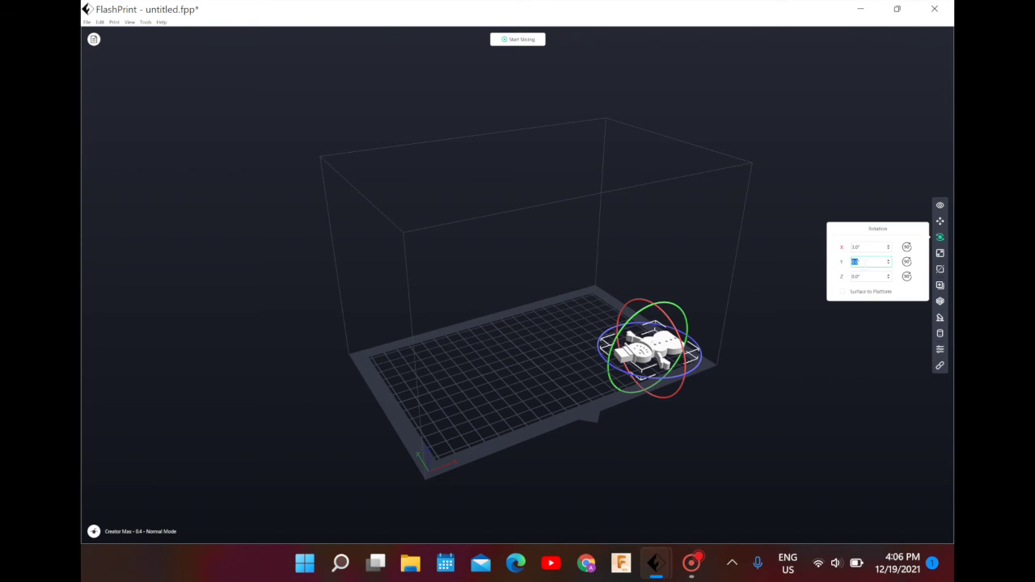
Step: Set the X rotation to 0°, then turn the snowman 90° about Y, Z and X to lie flat
{"action": "left_click", "coordinate": [869, 247]}
{"action": "type", "text": "0"}
{"action": "key", "text": "Return"}
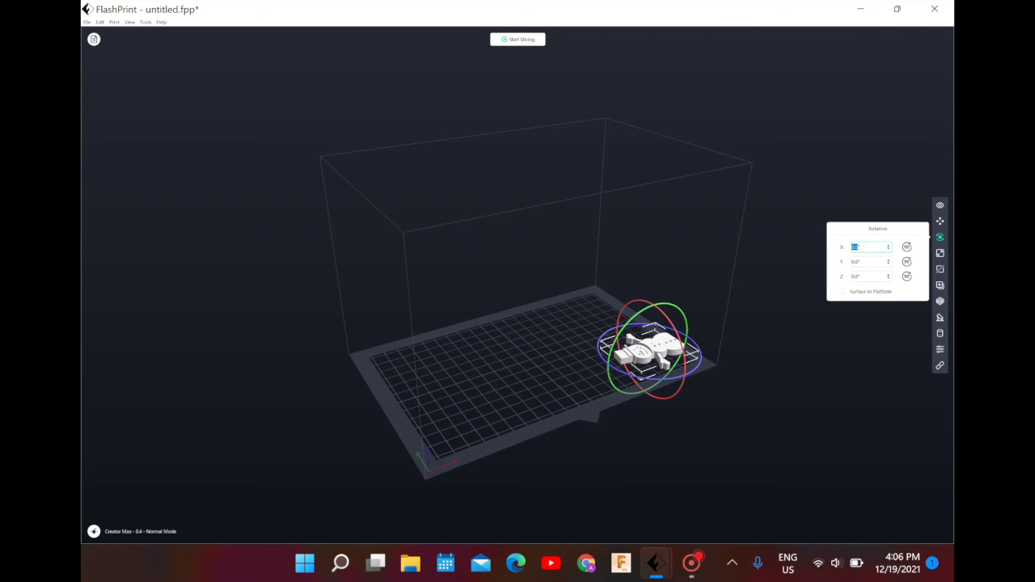
{"action": "left_click", "coordinate": [907, 262]}
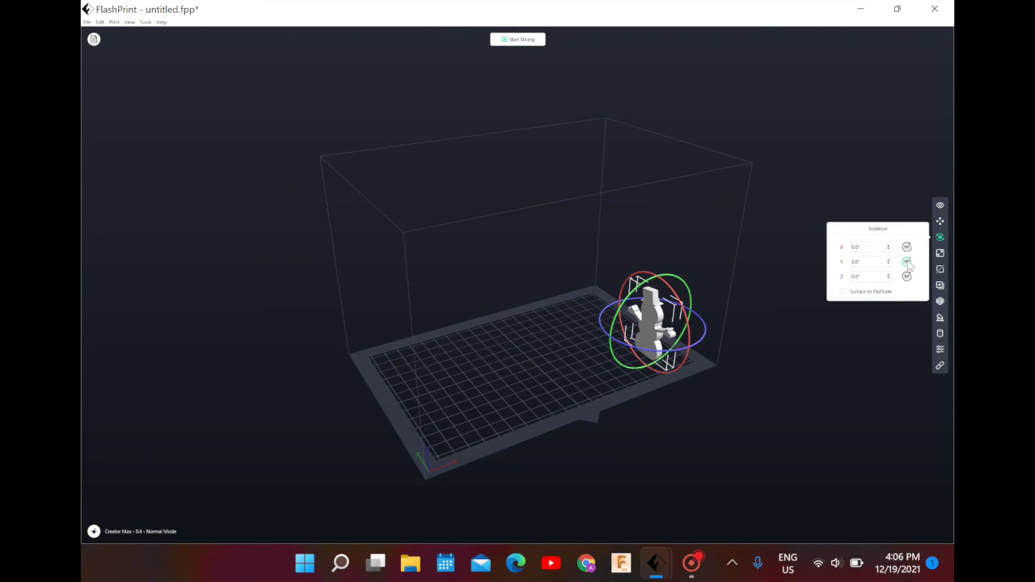
{"action": "left_click", "coordinate": [908, 277]}
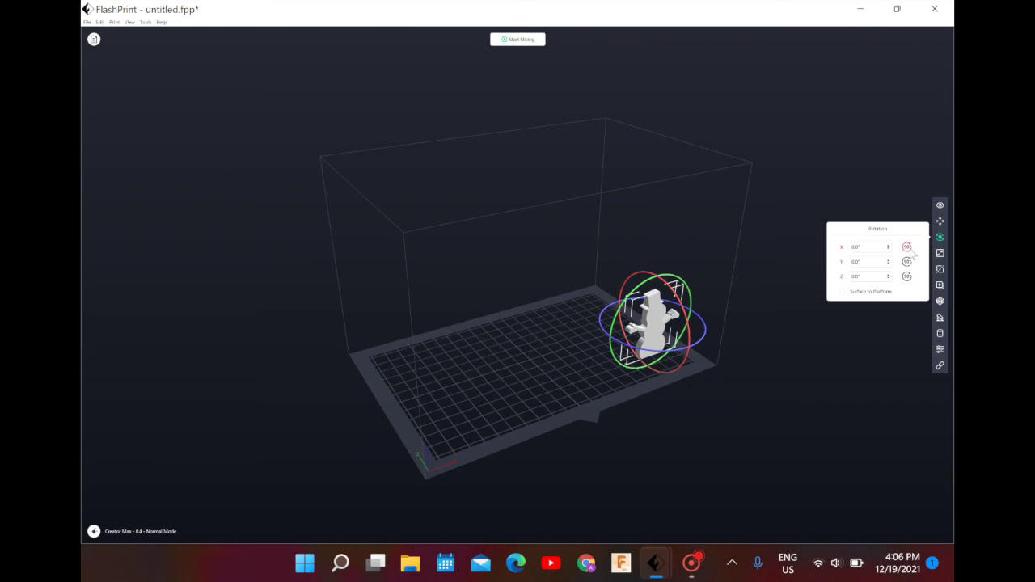
{"action": "left_click", "coordinate": [907, 248]}
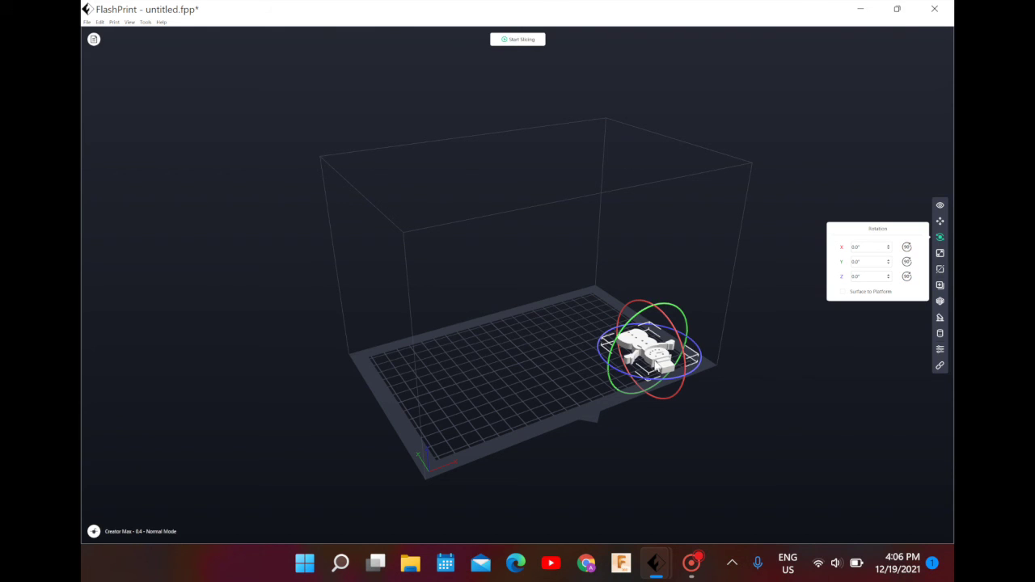